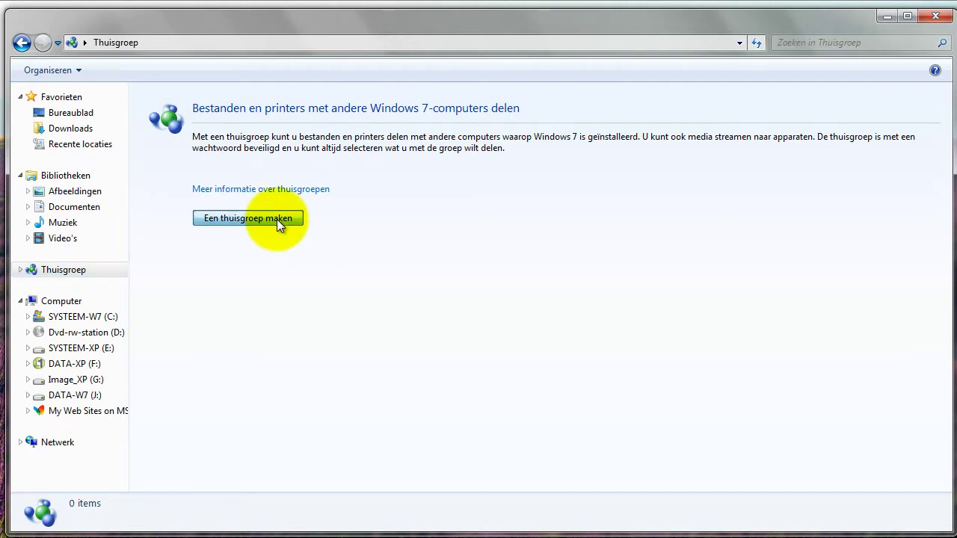
Tick Documenten alongside pictures, music, videos and printers, then create the homegroup to reach its password.
left_click_drag(522, 137, 624, 81)
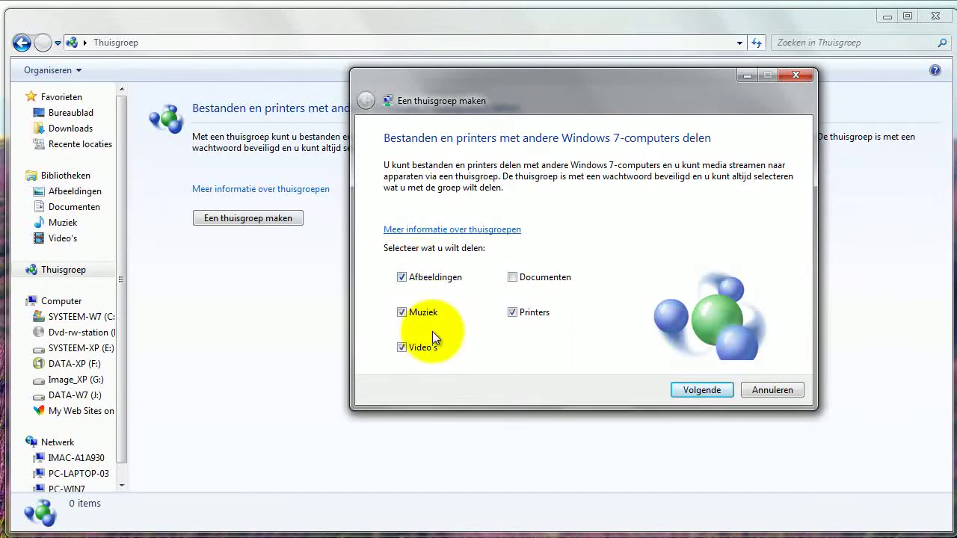
left_click(515, 278)
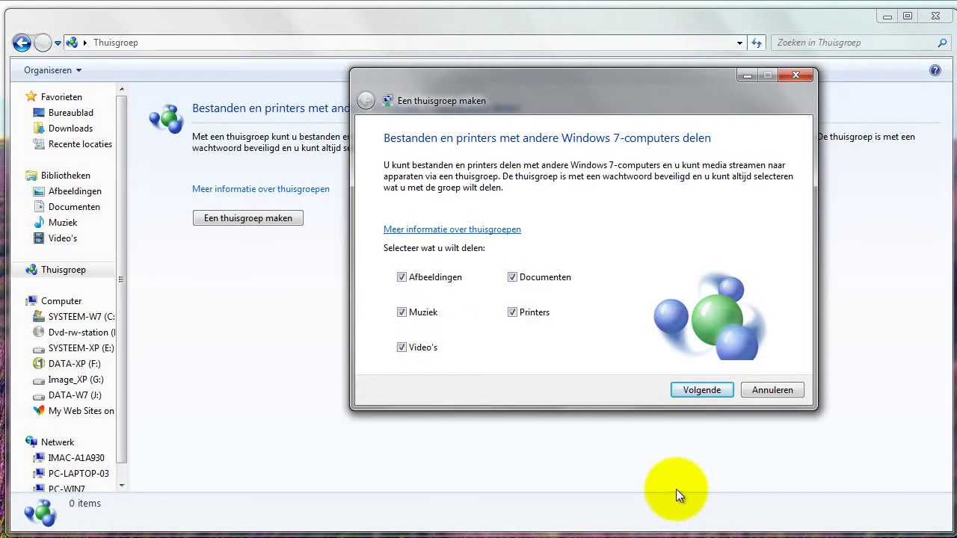
left_click(702, 390)
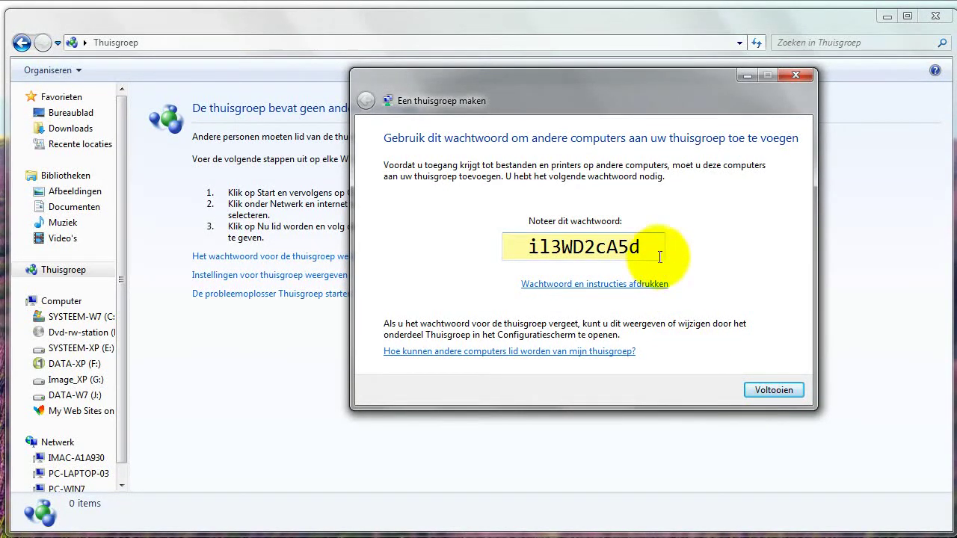
Copy the generated homegroup password into a new Word document, then finish the wizard with Voltooien.
left_click_drag(657, 251, 496, 267)
key("ctrl+c")
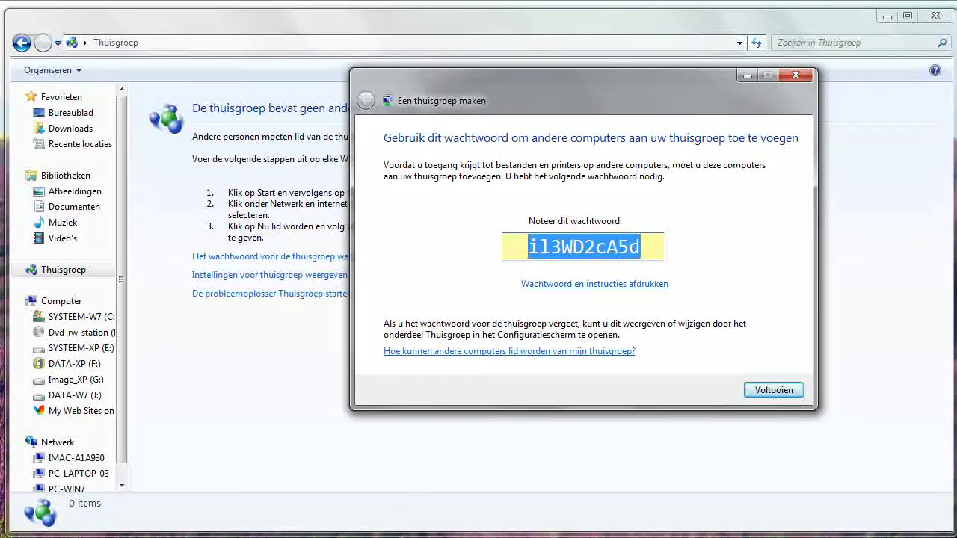
key("super")
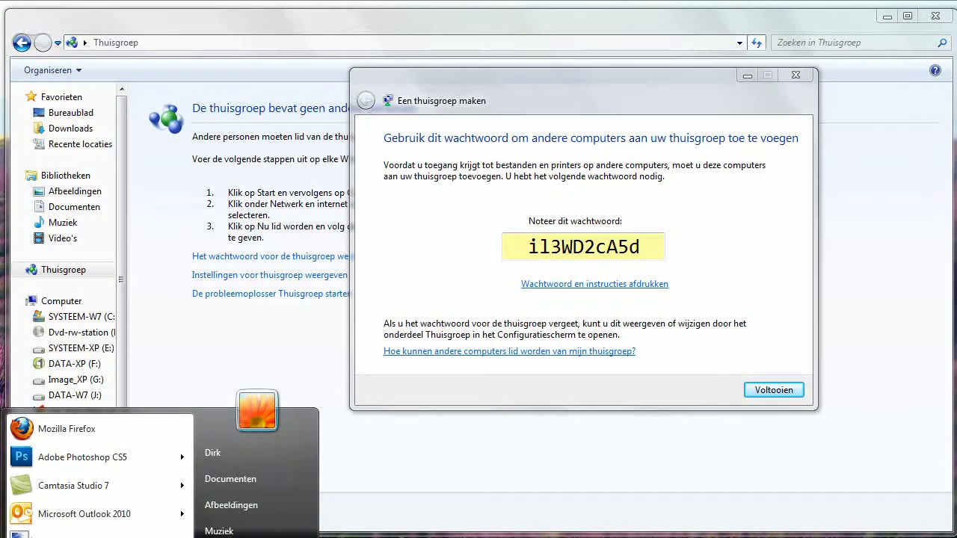
key("Escape")
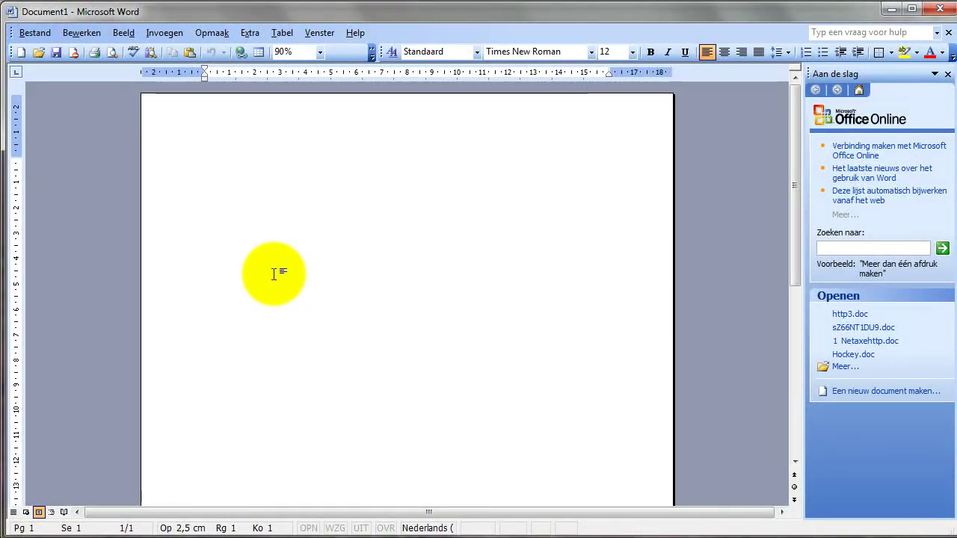
key("ctrl+v")
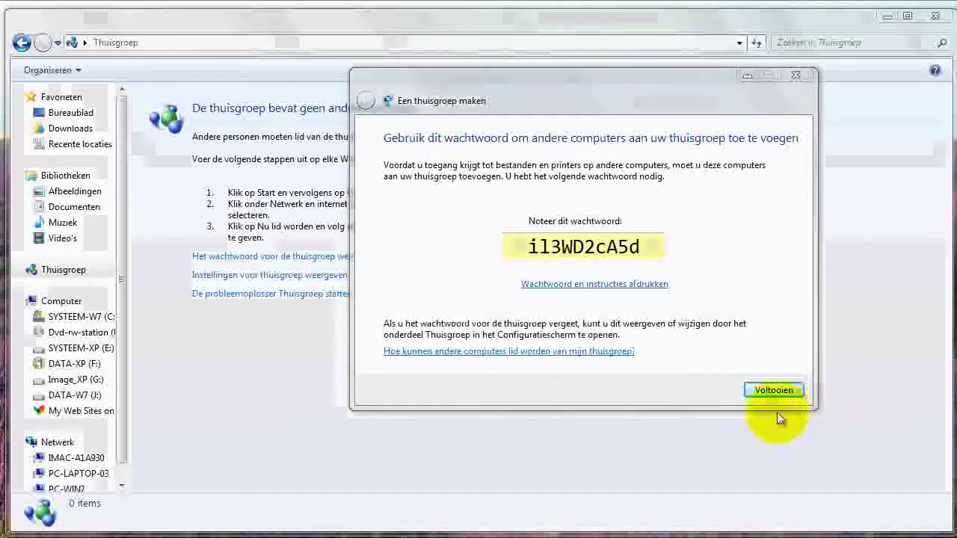
left_click(773, 390)
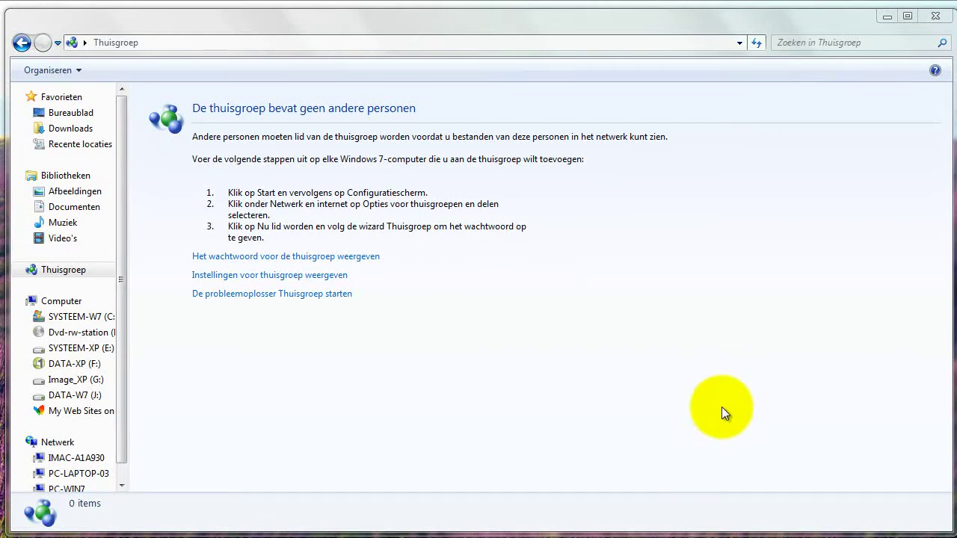
Open 'Instellingen voor thuisgroep weergeven' to see all five libraries and printers shared.
key("alt+Left")
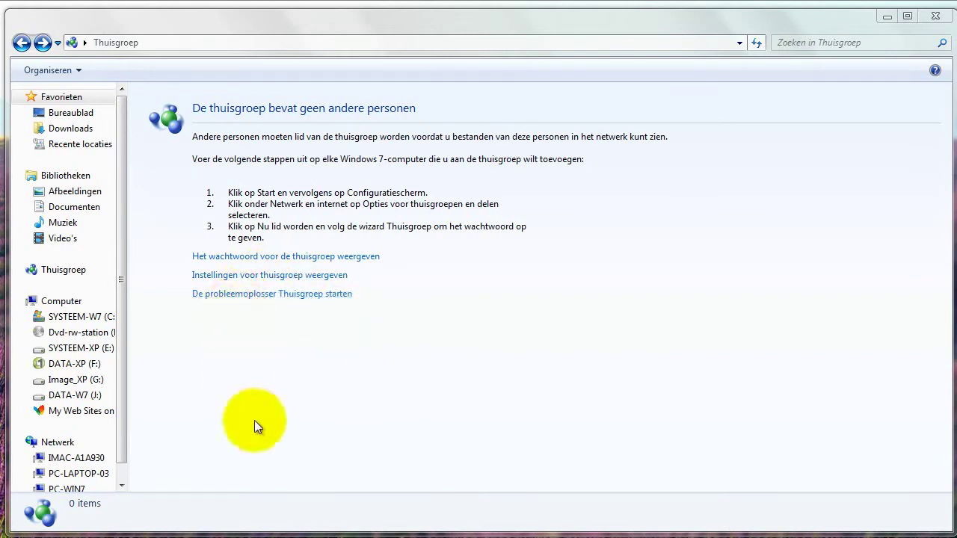
left_click(300, 276)
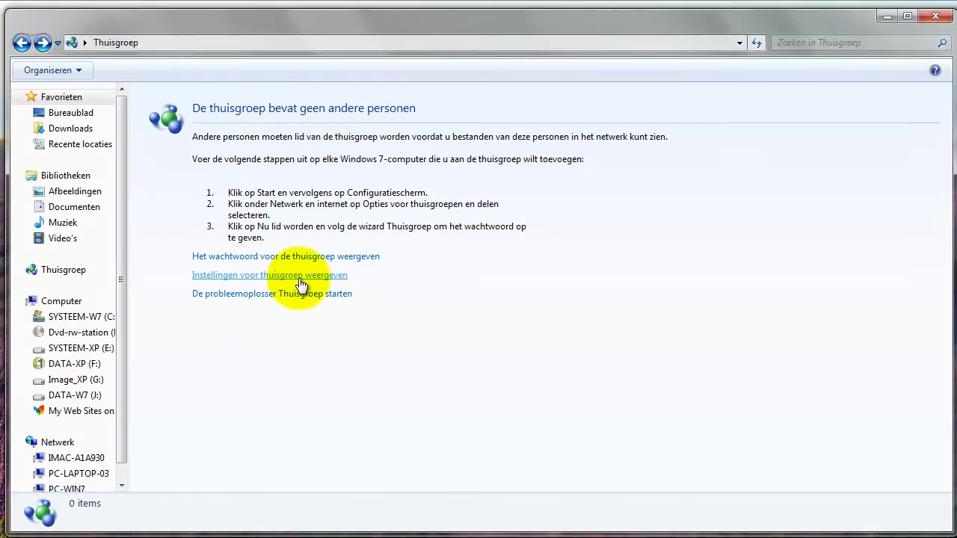
left_click(22, 43)
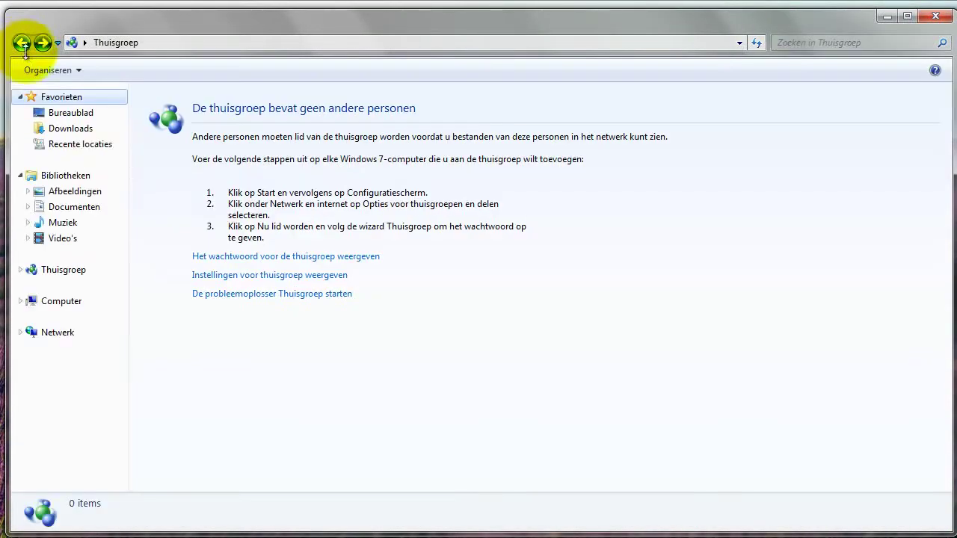
left_click(237, 276)
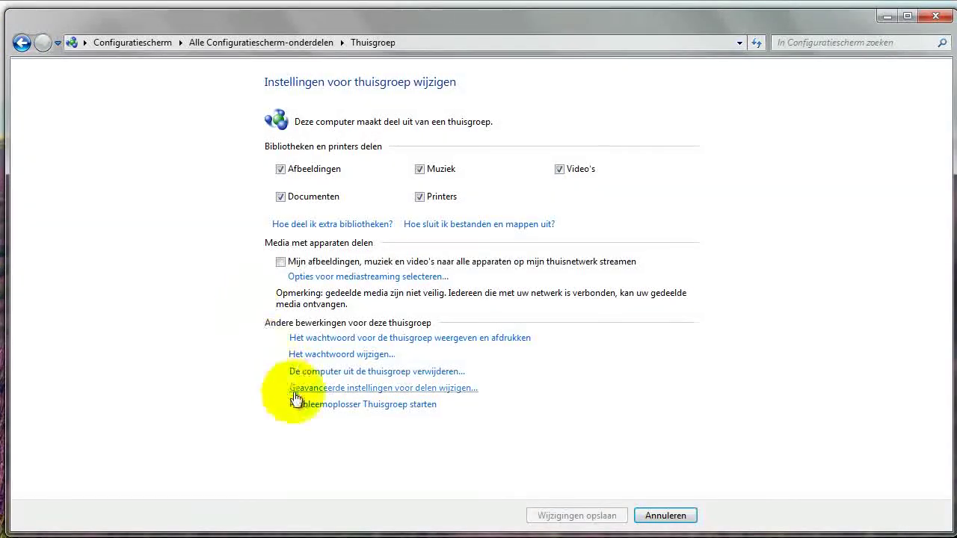
Via 'Het wachtwoord wijzigen', set a custom homegroup password of your own and confirm with Voltooien.
left_click(322, 355)
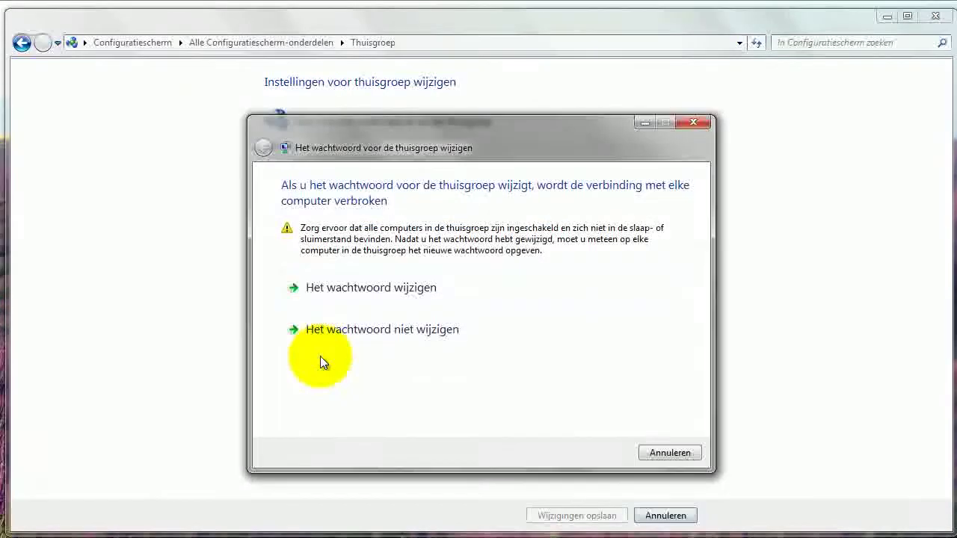
left_click(346, 290)
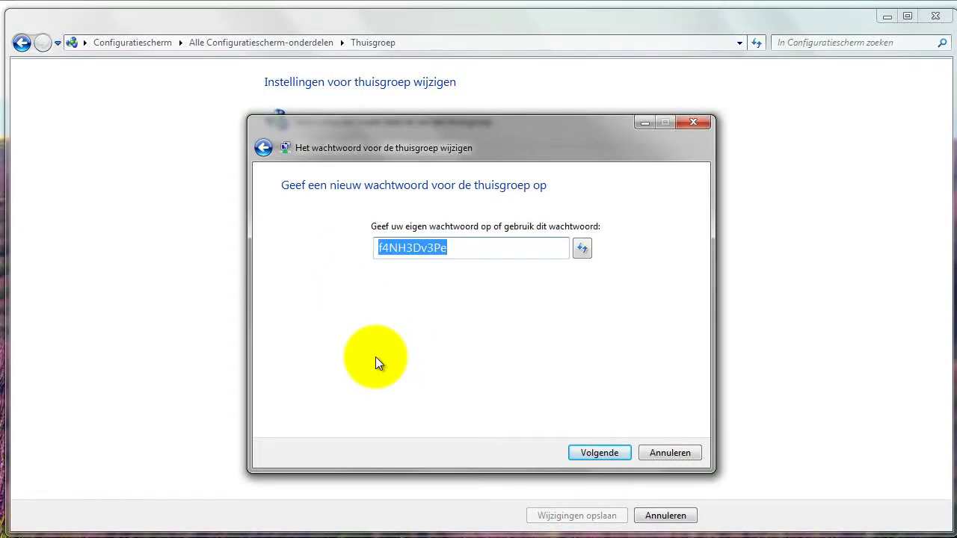
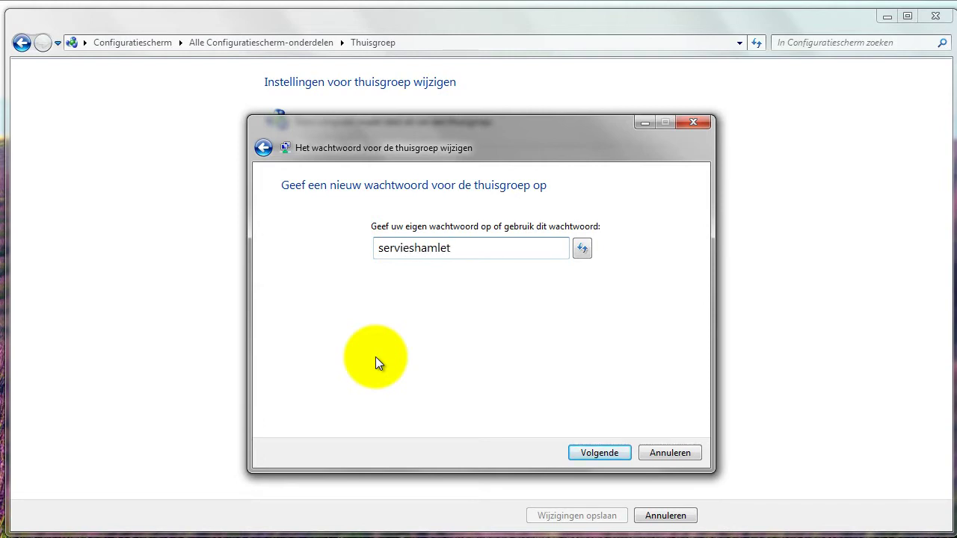
left_click(611, 449)
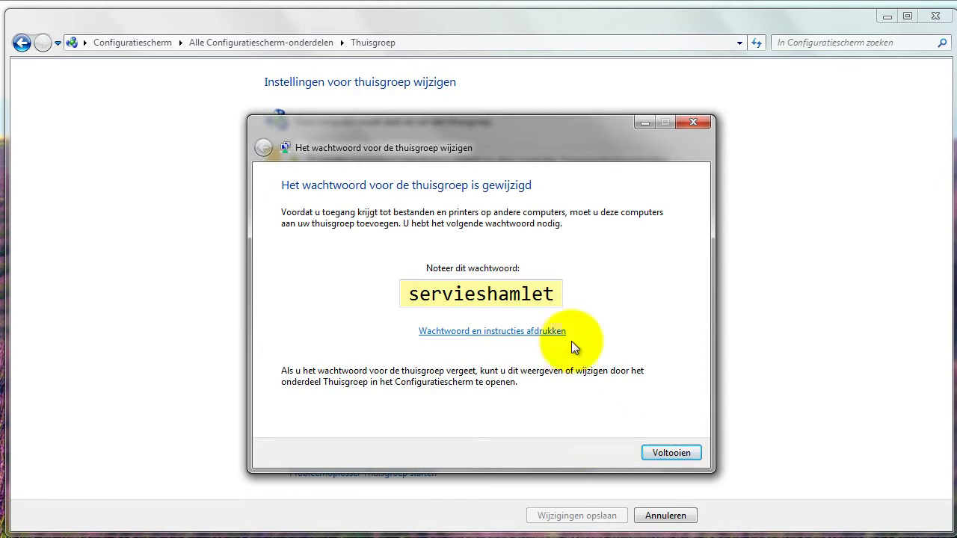
left_click(664, 451)
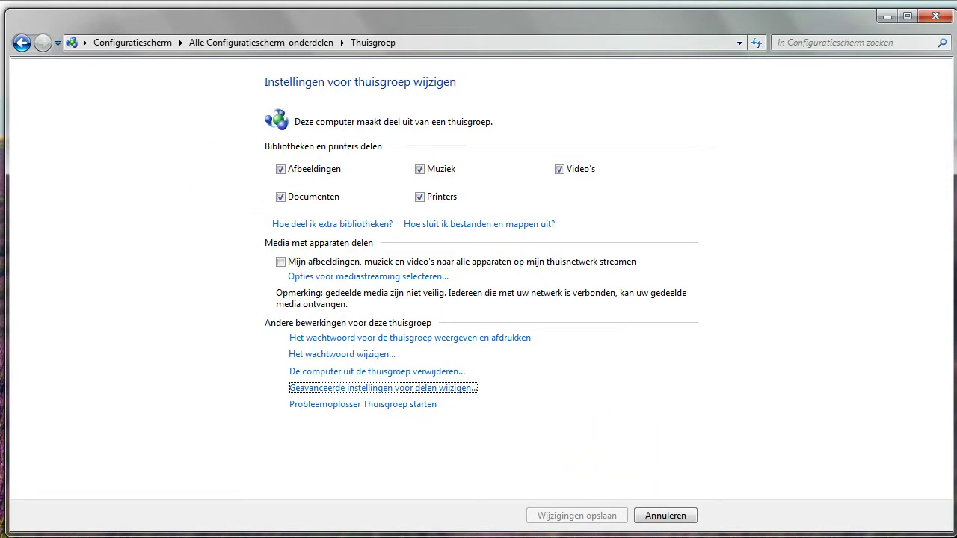
Reach Netwerkcentrum from the Configuratiescherm all-items list and show its advanced sharing settings.
left_click(21, 44)
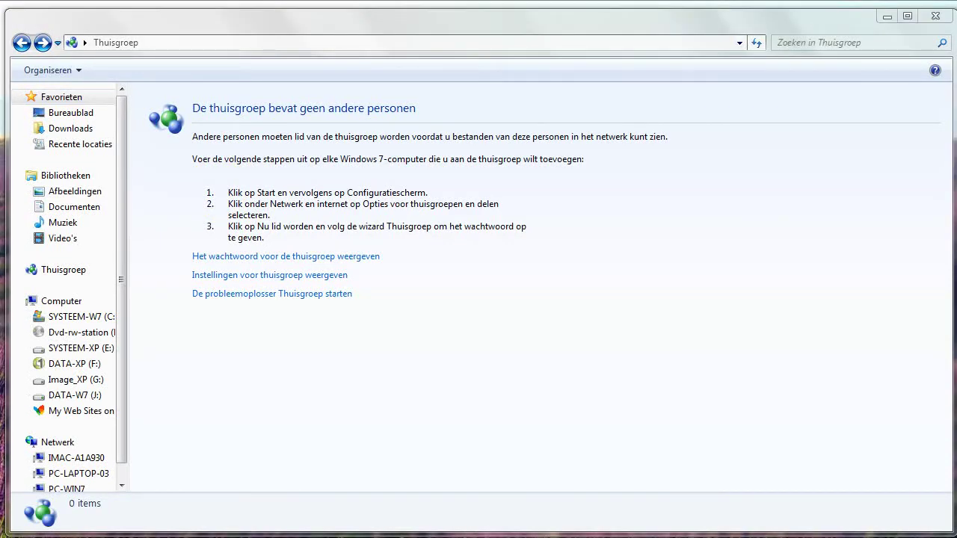
key("super")
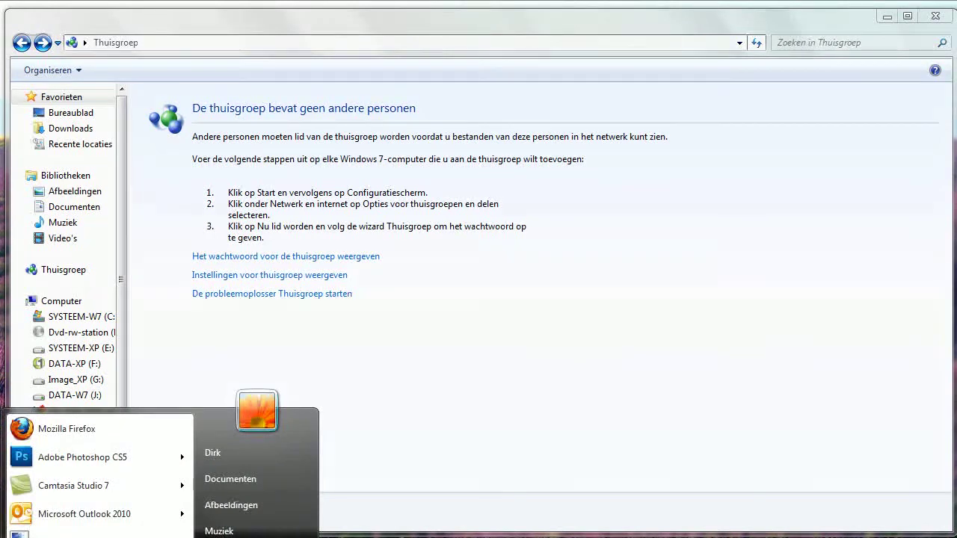
left_click(225, 535)
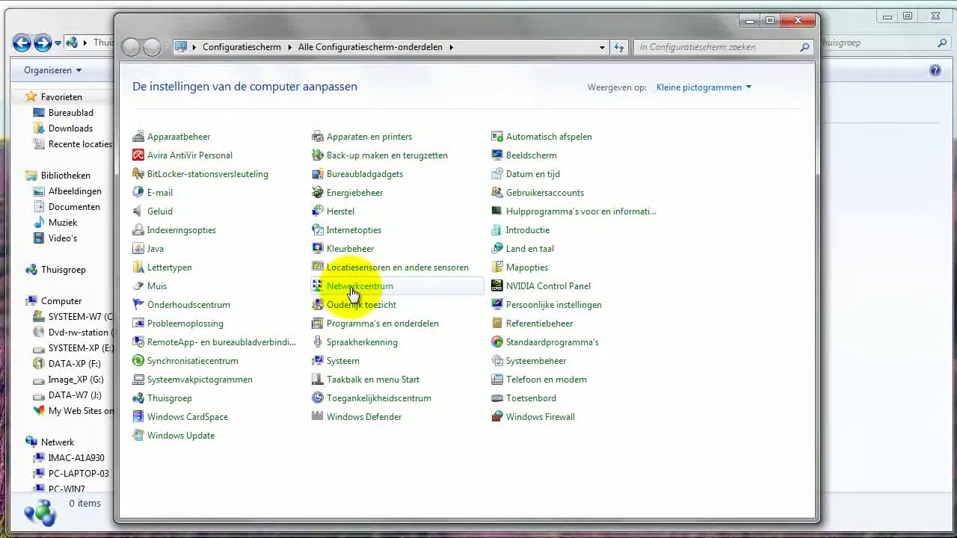
left_click(352, 287)
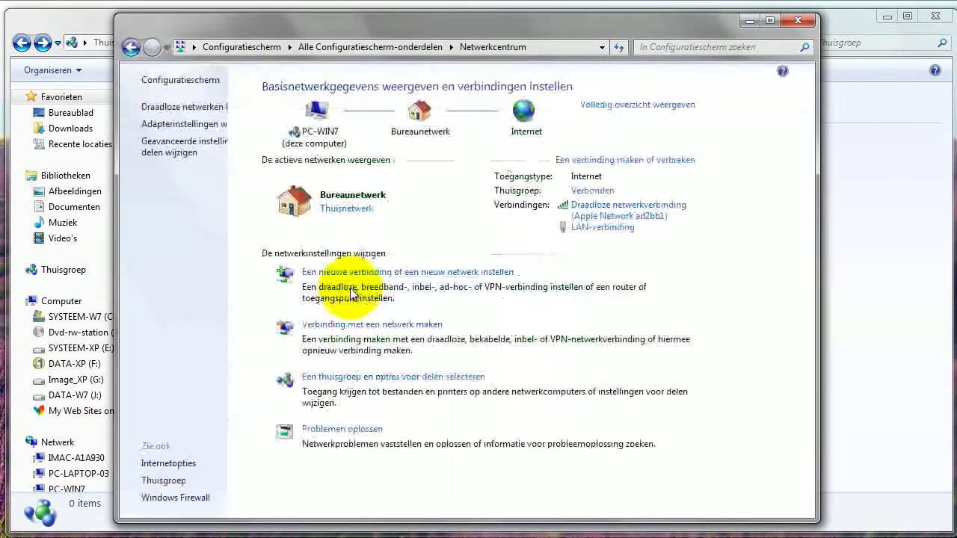
left_click(182, 157)
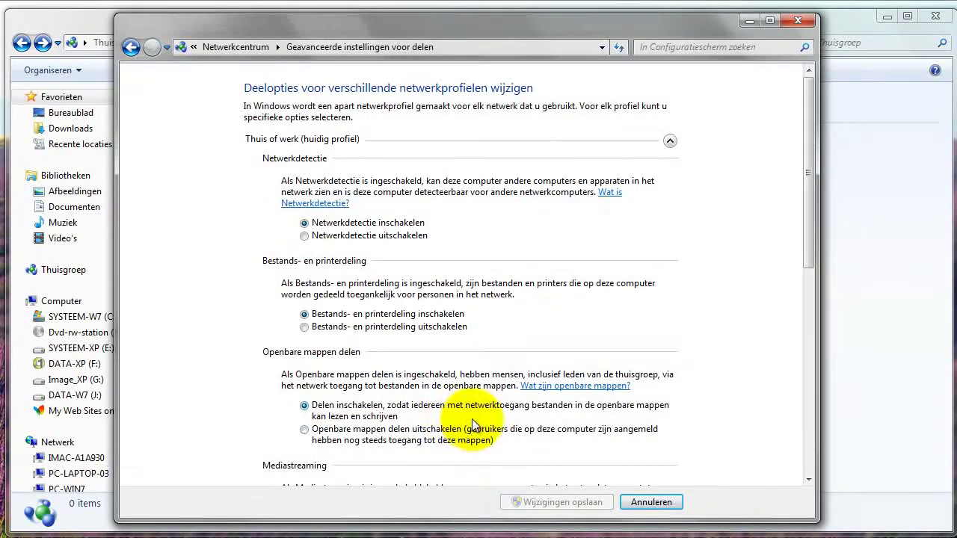
Select 'Met wachtwoord beveiligd delen uitschakelen', save the changes and close Netwerkcentrum.
left_click_drag(807, 207, 832, 373)
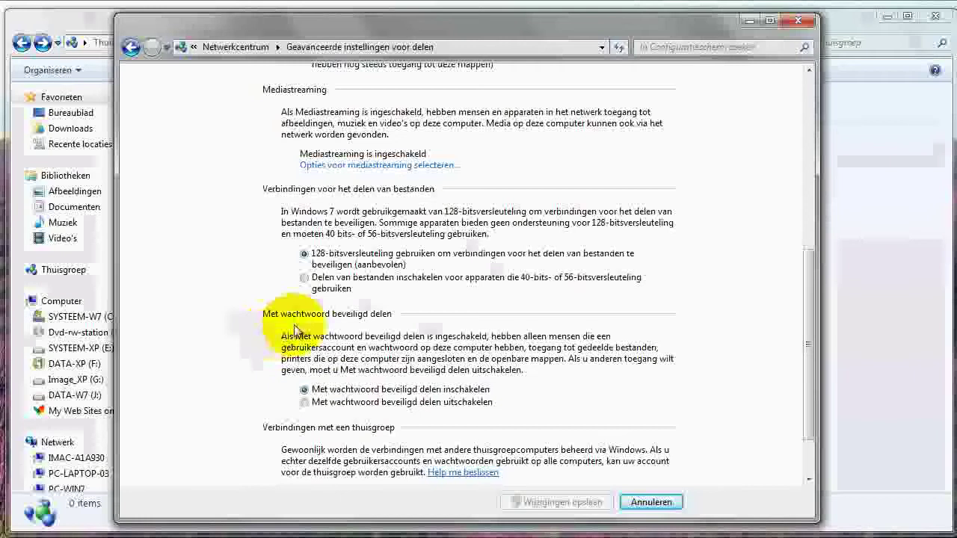
left_click(308, 405)
left_click(568, 503)
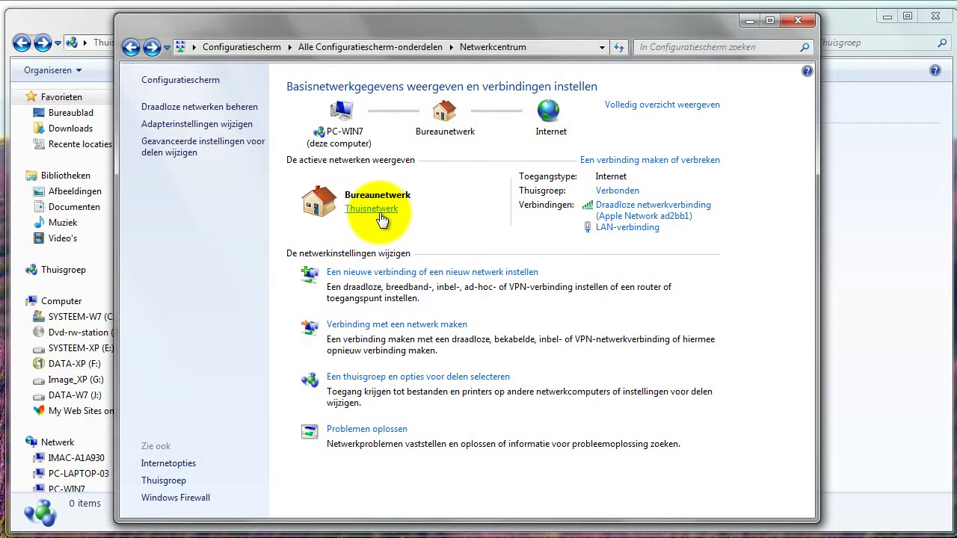
left_click(799, 21)
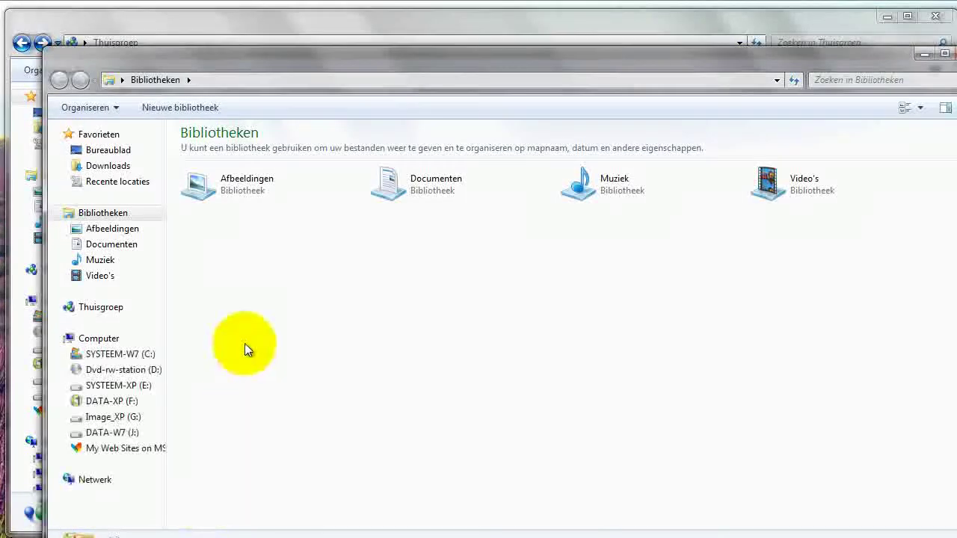
Expand the Afbeeldingen, Documenten, Muziek and Video's libraries in the navigation pane.
left_click_drag(407, 56, 396, 32)
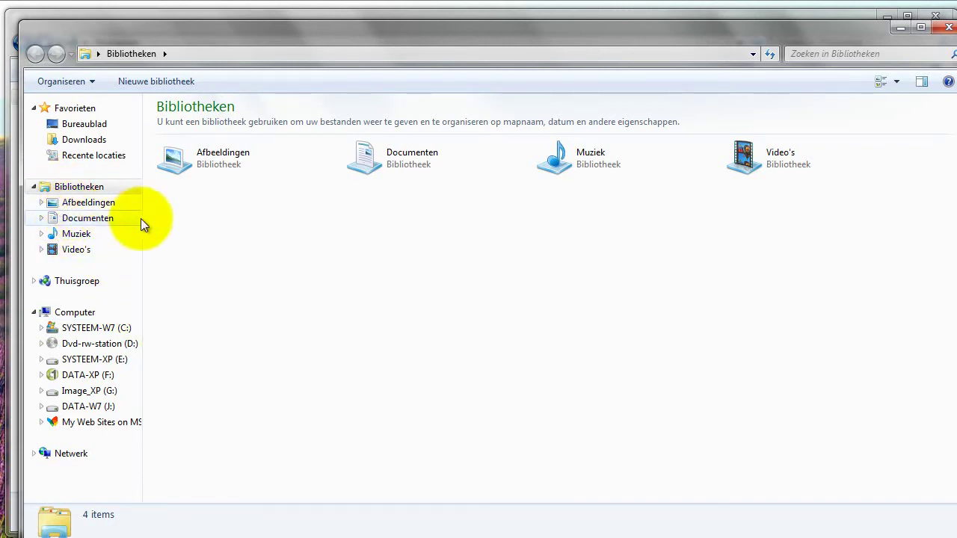
left_click(41, 202)
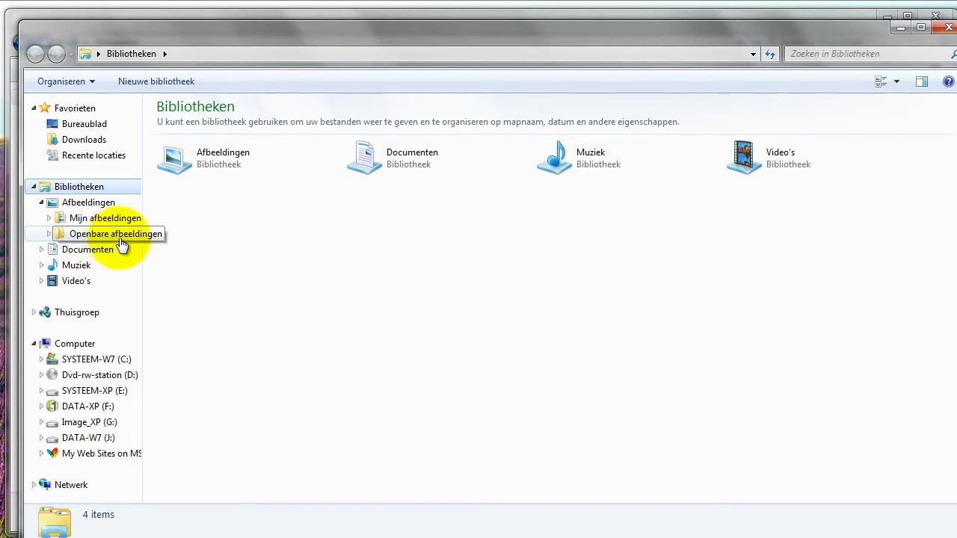
left_click(41, 250)
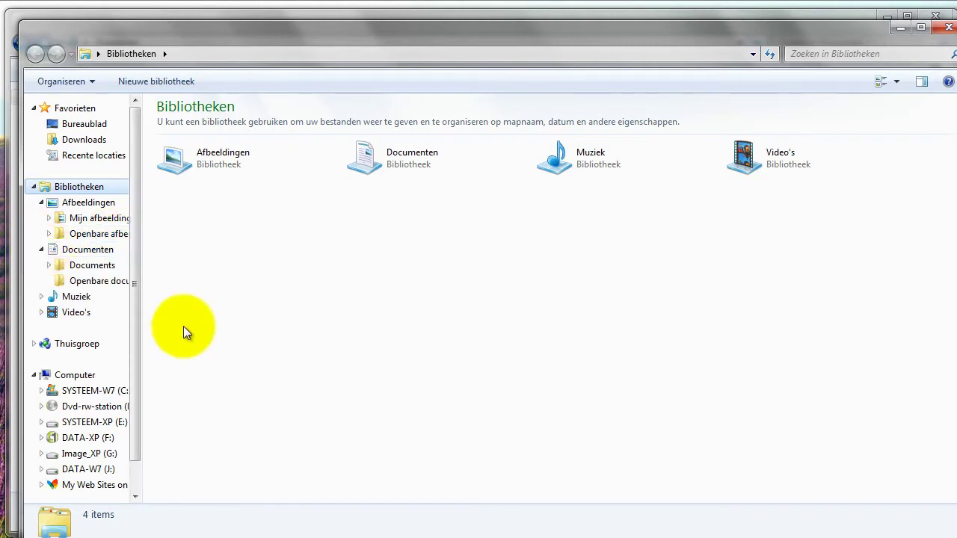
left_click(41, 297)
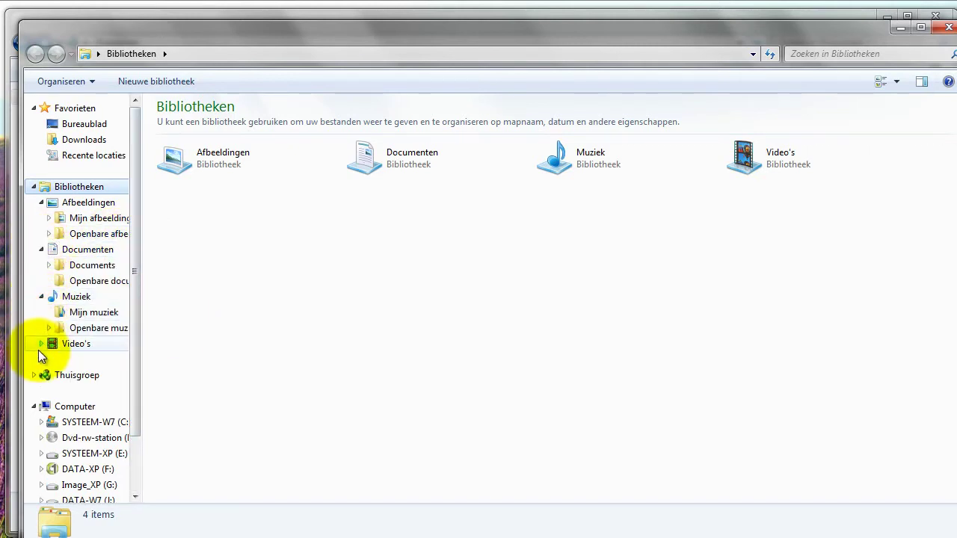
left_click(41, 343)
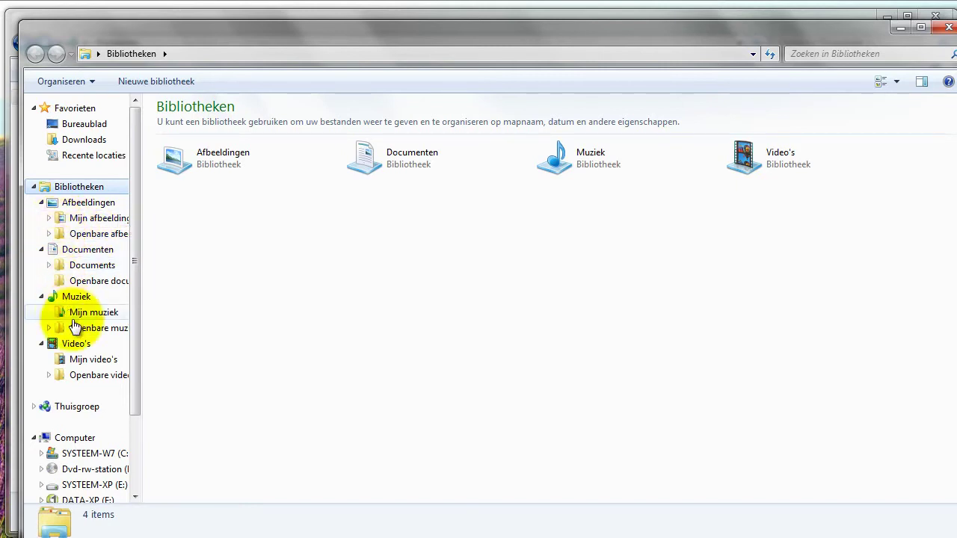
Share the Documents folder of Documenten via Delen met > Specifieke personen...
left_click(69, 268)
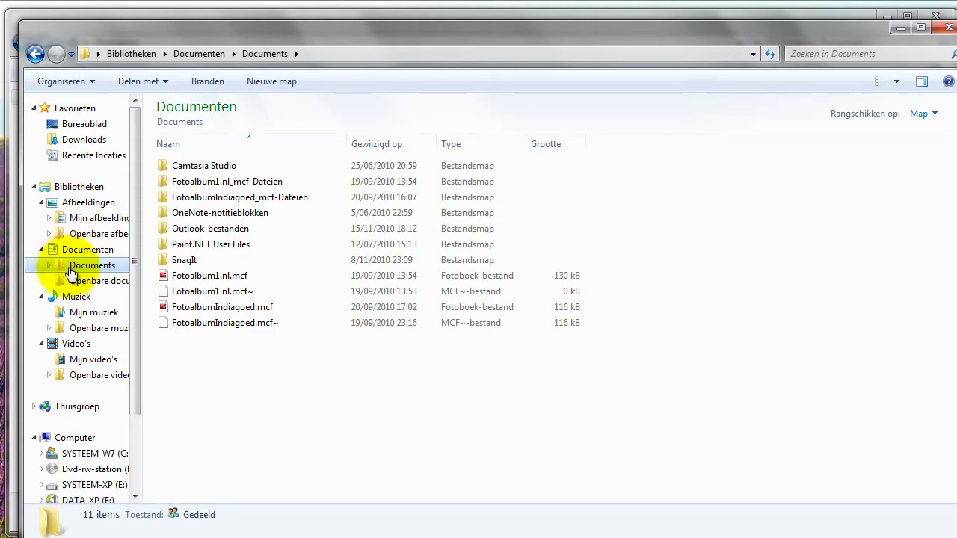
right_click(72, 272)
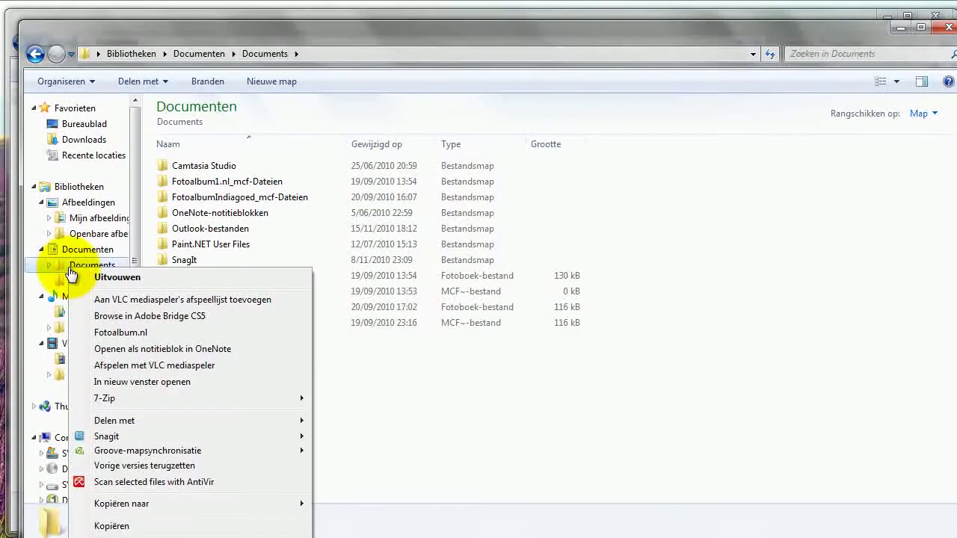
mouse_move(191, 421)
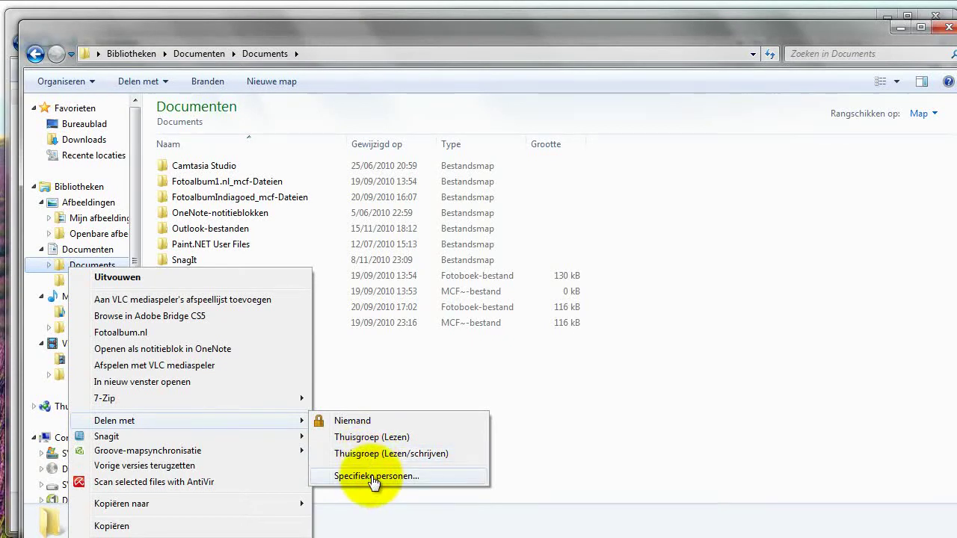
left_click(373, 477)
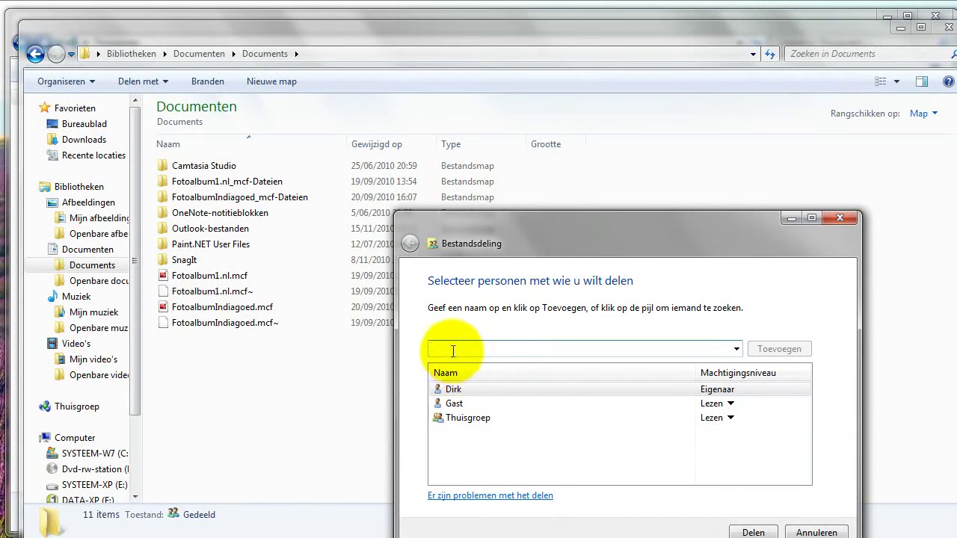
Give the Gast account Lezen/schrijven permission on Documents and apply the share with Delen.
type("gast")
key("BackSpace")
key("BackSpace")
key("BackSpace")
key("BackSpace")
type("Gast")
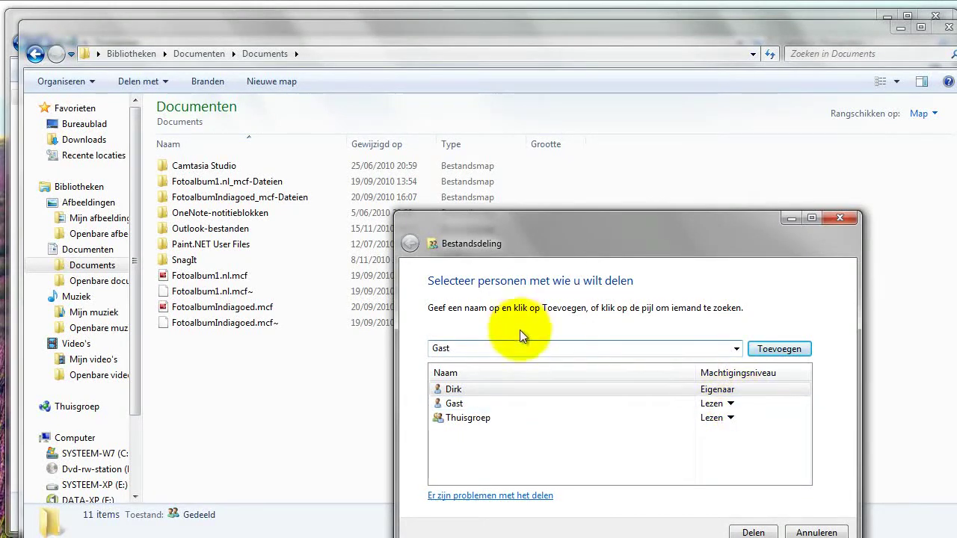
double_click(423, 347)
key("BackSpace")
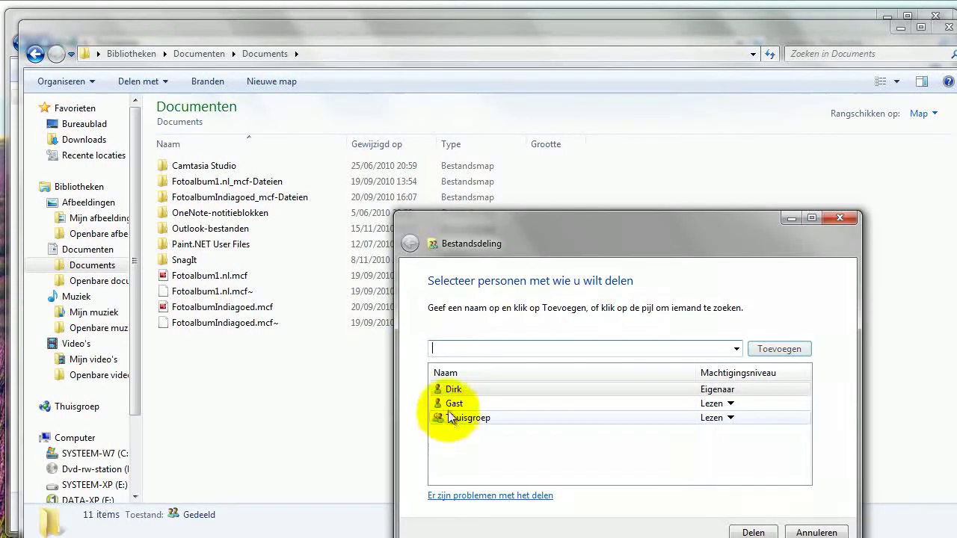
left_click(730, 403)
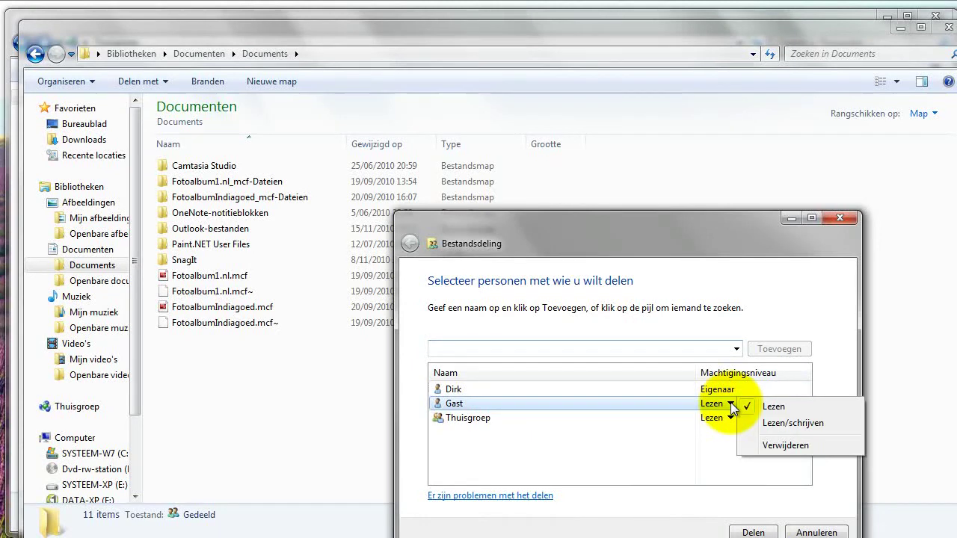
left_click(771, 424)
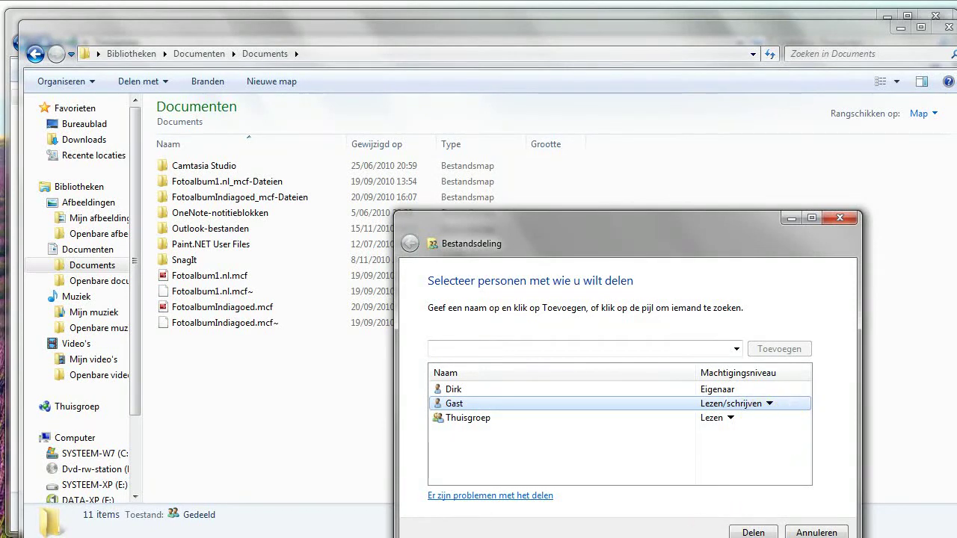
left_click(752, 531)
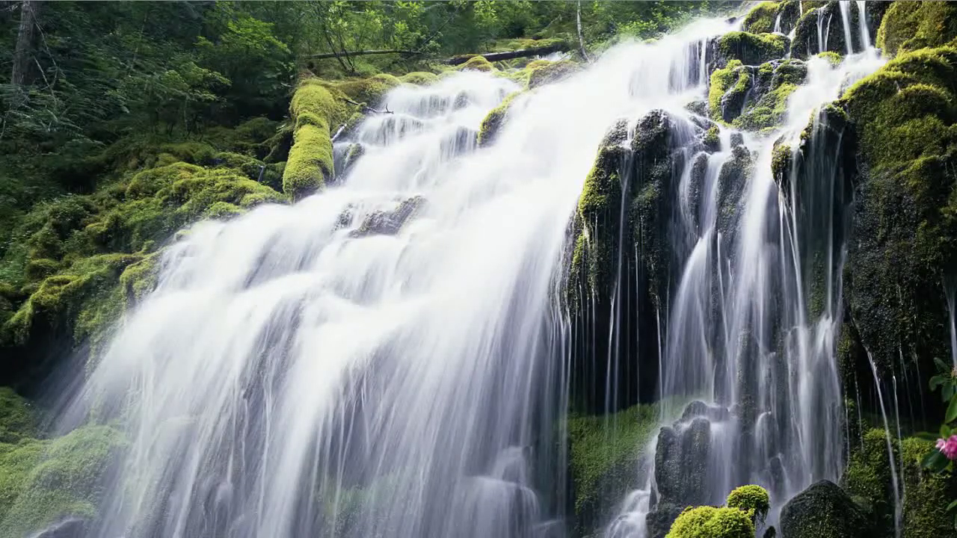
Bring up the Start menu, then the Systeem page with Windows+Pause.
key("super")
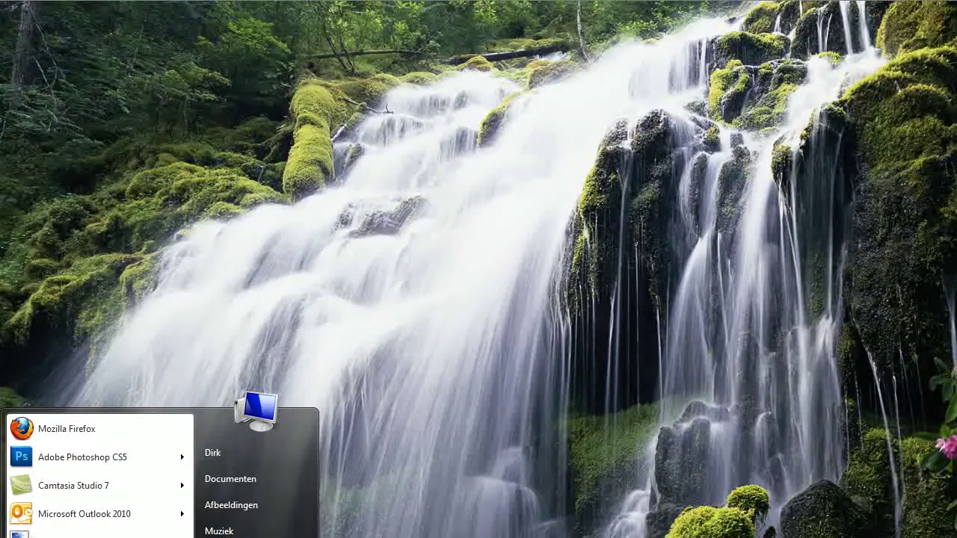
key("super+Pause")
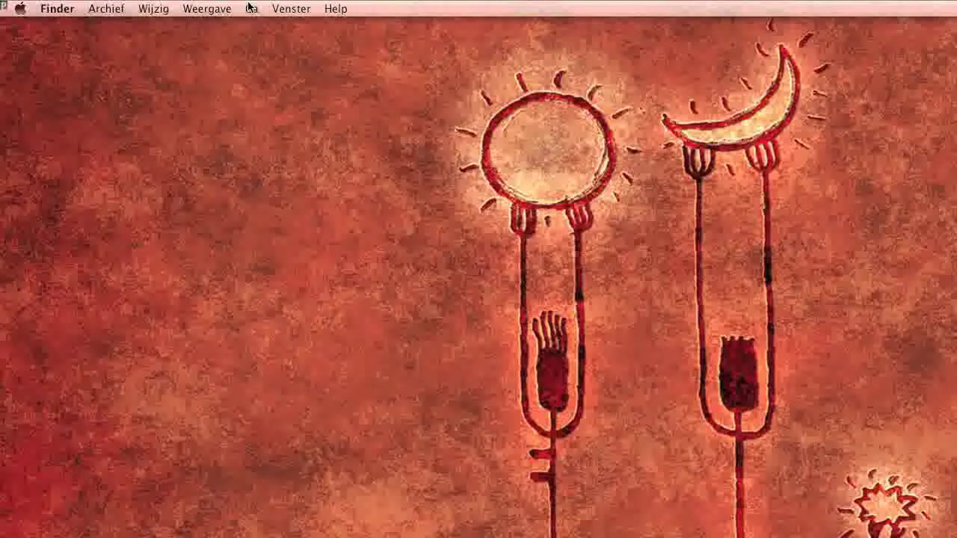
Open Systeemvoorkeuren > Delen and add the India2010 folder to the shared folders.
left_click(15, 10)
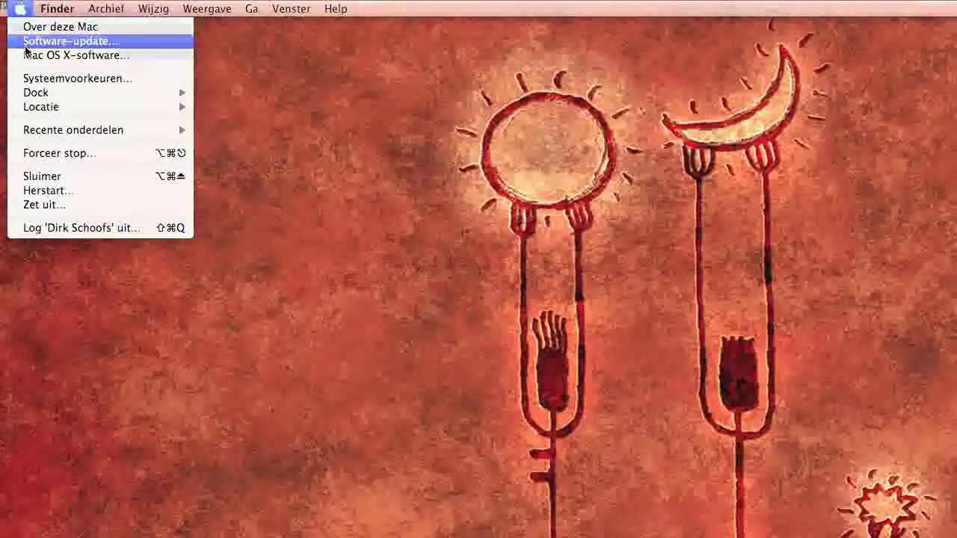
left_click(49, 81)
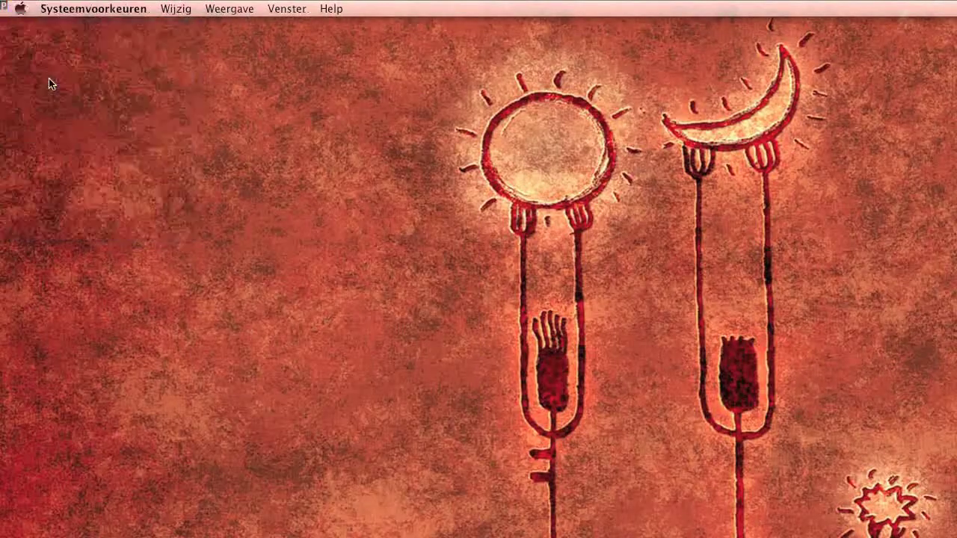
left_click(215, 245)
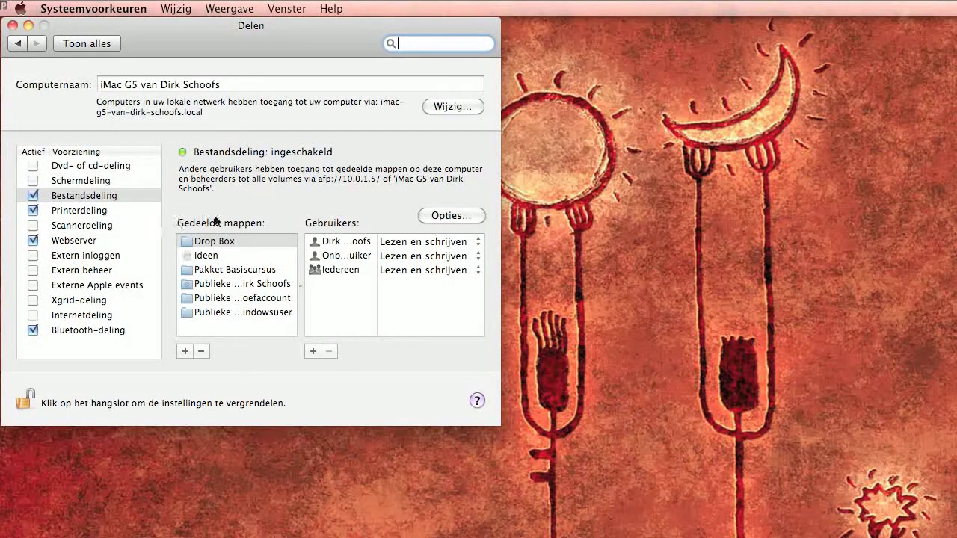
left_click(183, 352)
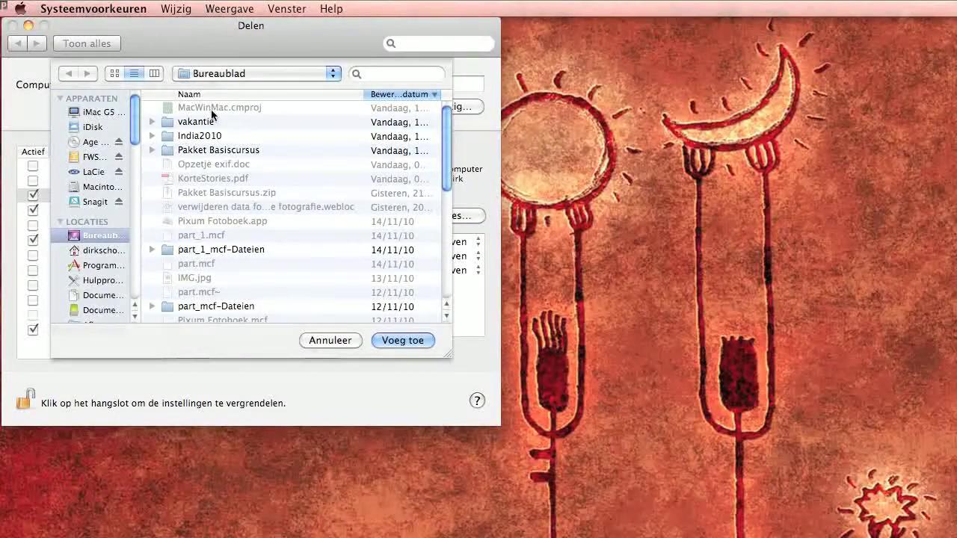
left_click(179, 137)
left_click(401, 340)
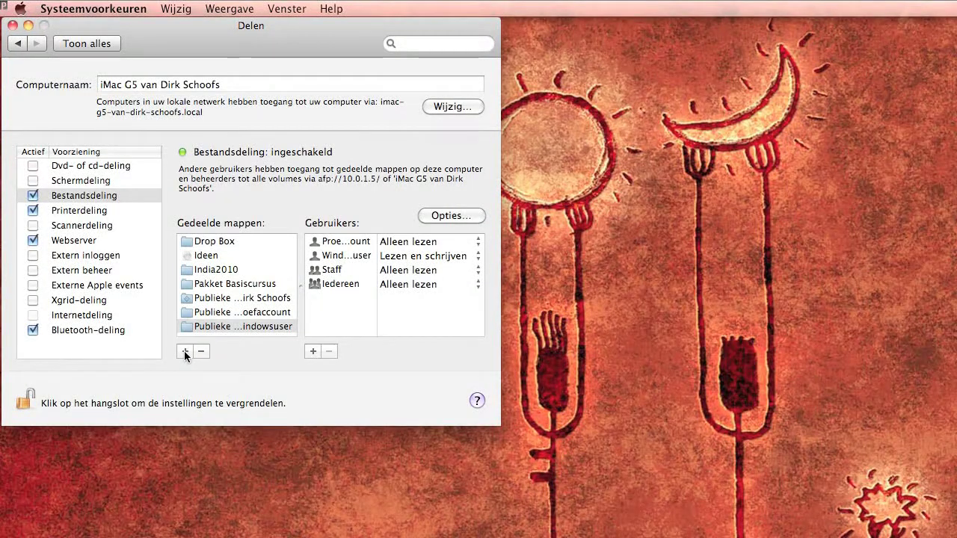
Remove India2010 from the shared folders, confirm with OK, then view another shared folder's users.
left_click(213, 270)
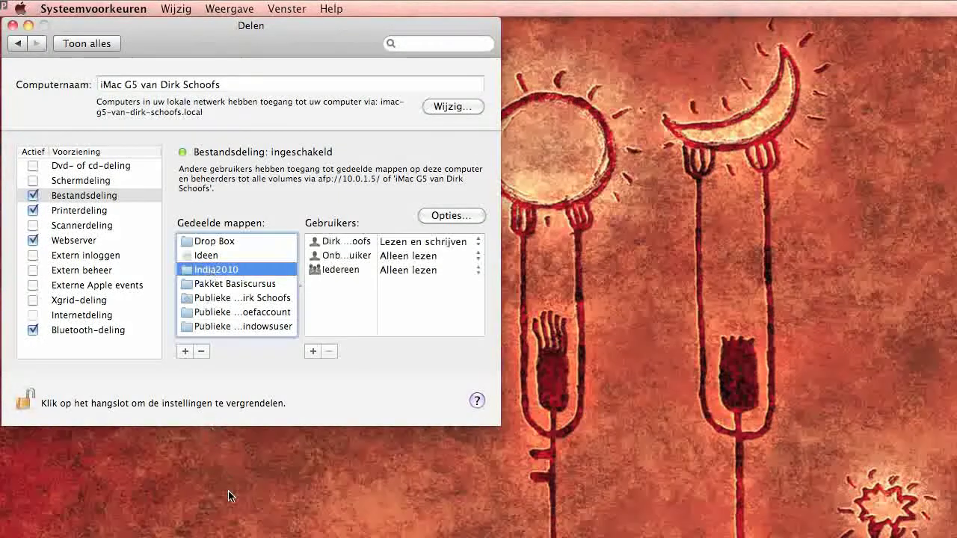
left_click(201, 352)
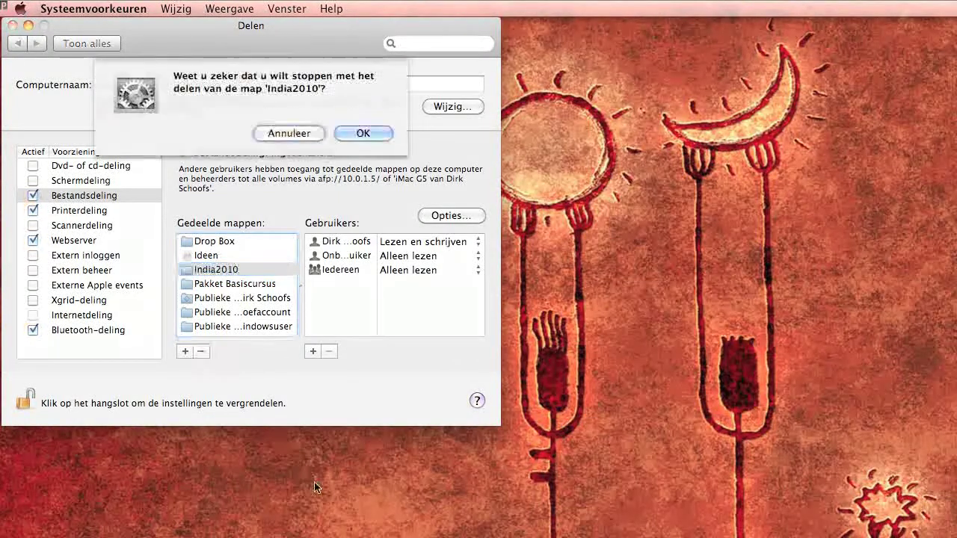
left_click(364, 134)
left_click(216, 297)
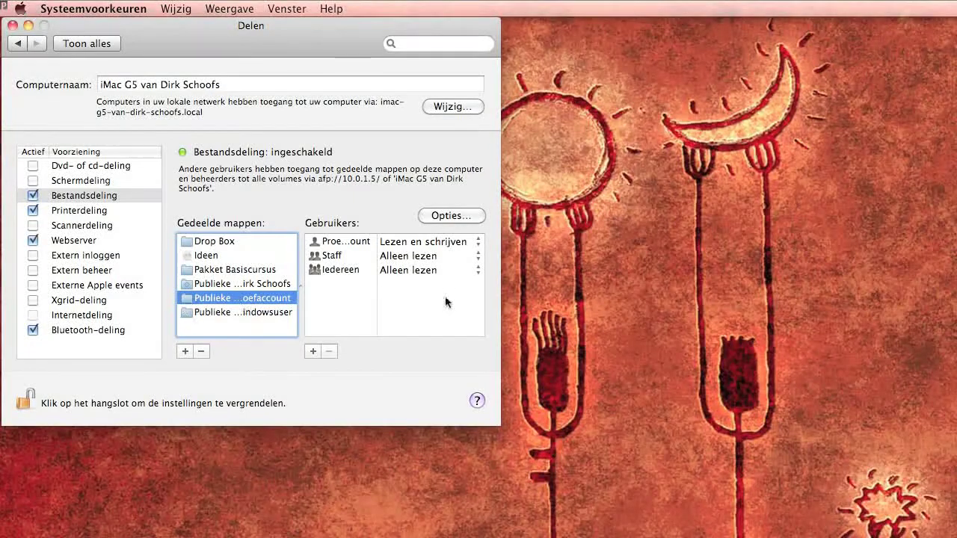
Give the Staff group read and write access, keep AFP and SMB sharing enabled, and return to all preferences.
left_click(478, 256)
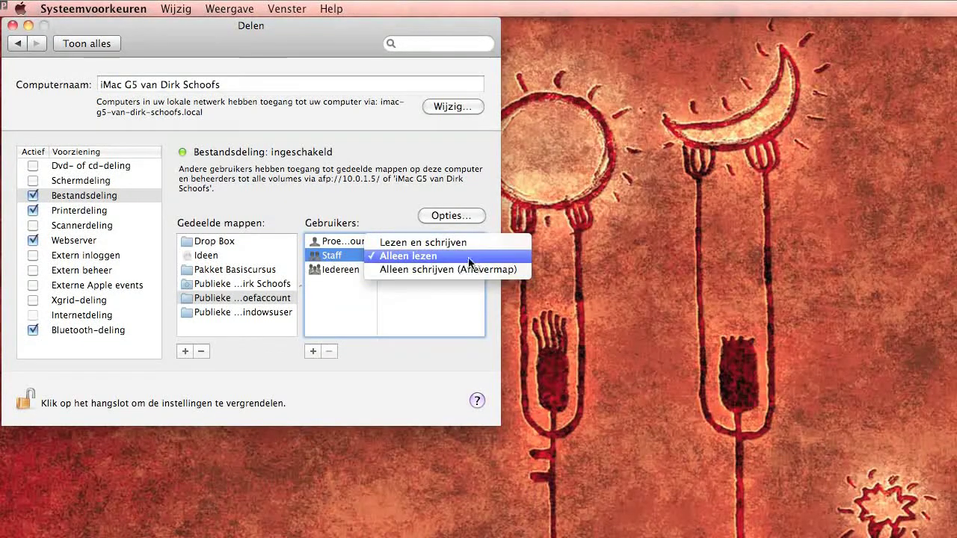
left_click(461, 244)
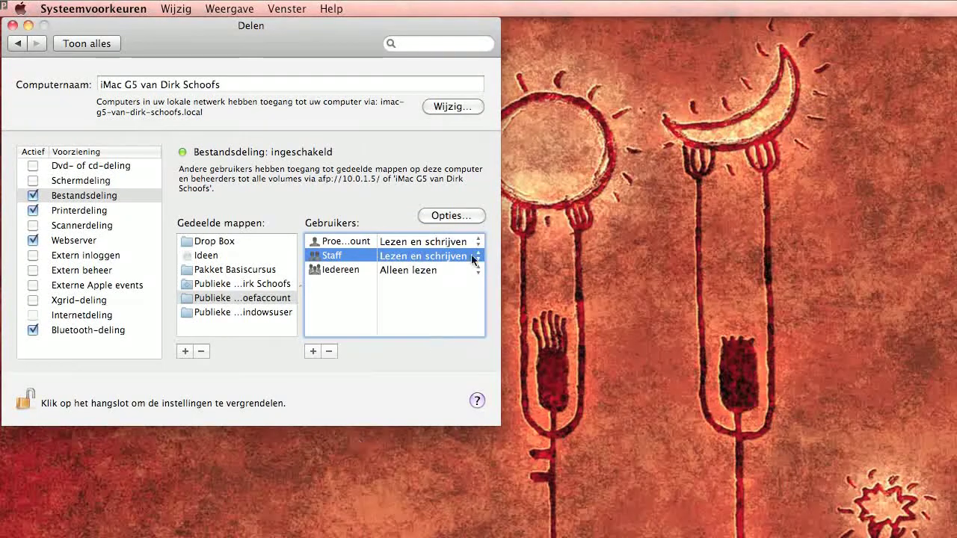
left_click(451, 216)
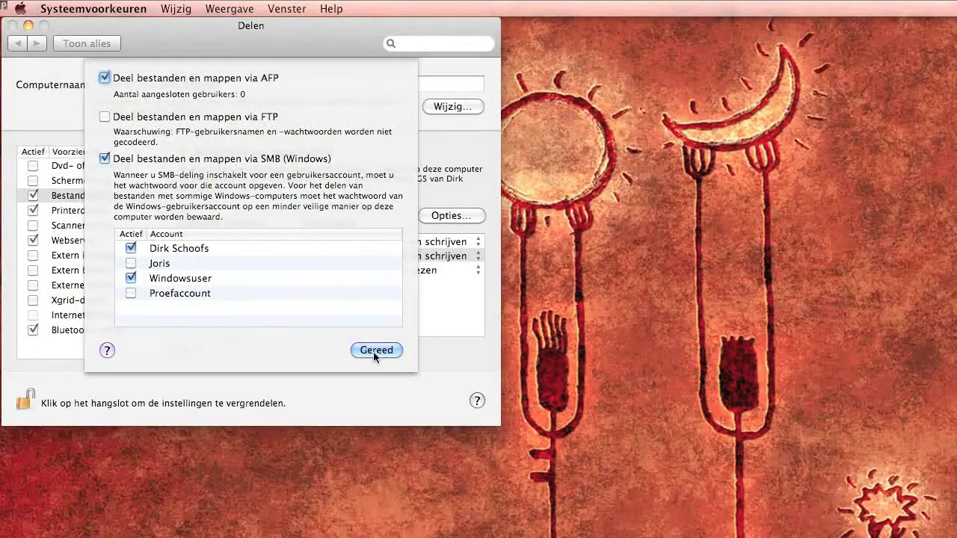
left_click(375, 350)
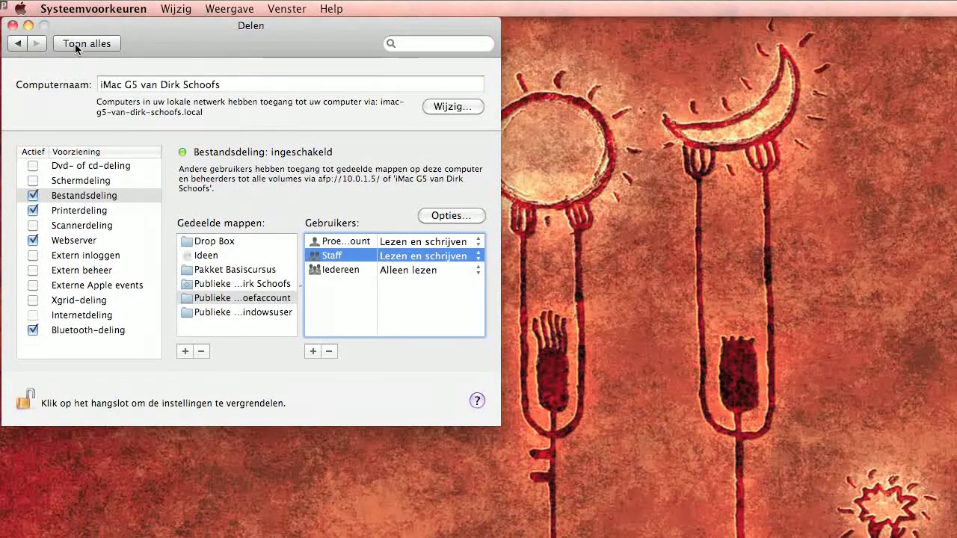
left_click(75, 44)
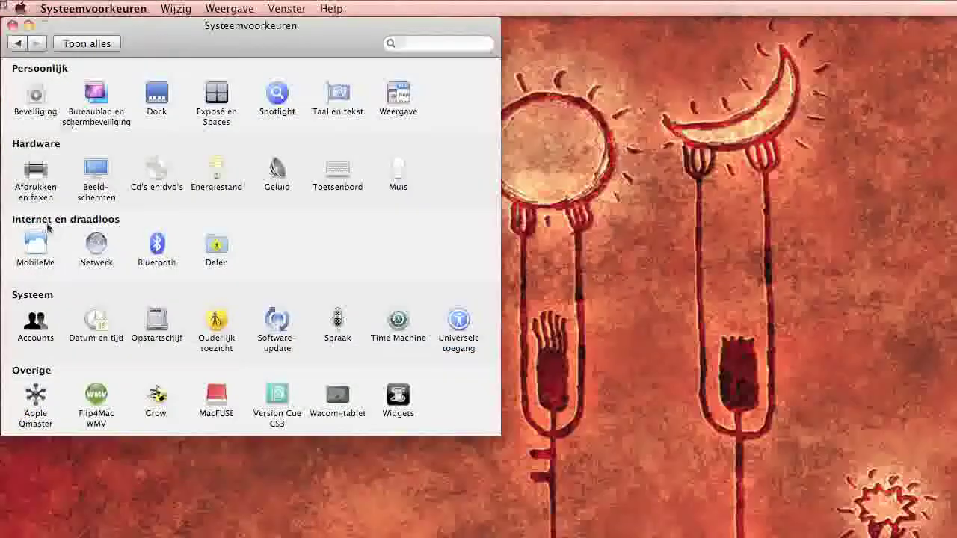
Verify the AirPort connection's WINS workgroup is WORKGROUP, then close the Network preferences window.
left_click(95, 245)
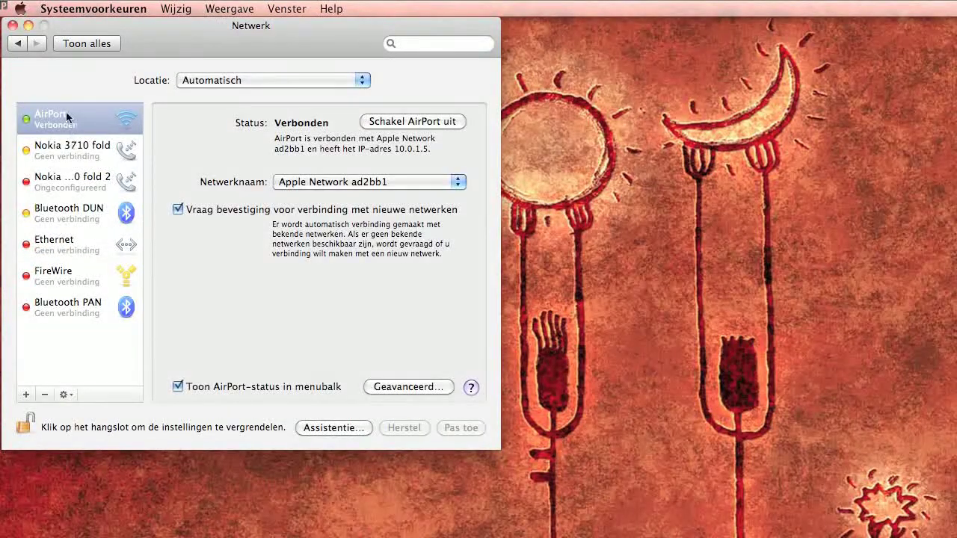
left_click(47, 119)
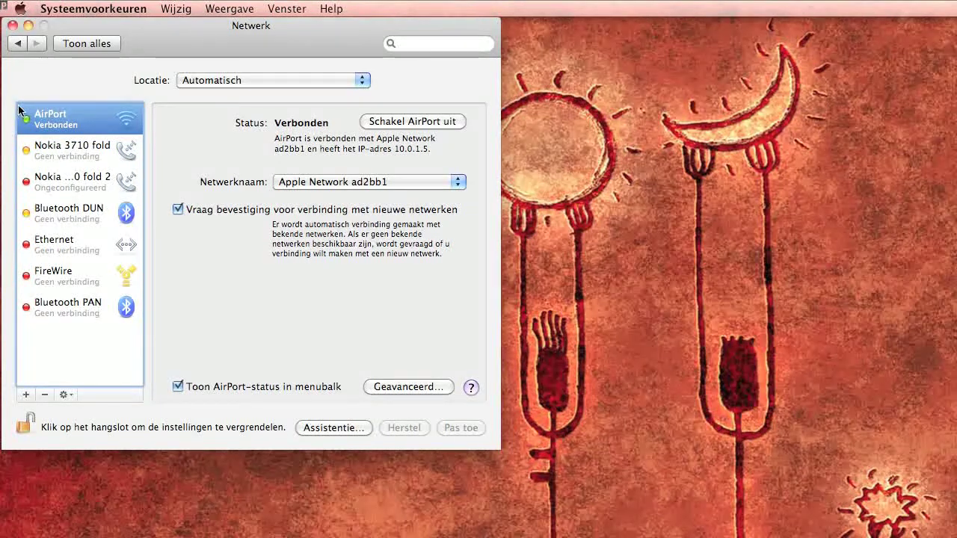
left_click(409, 386)
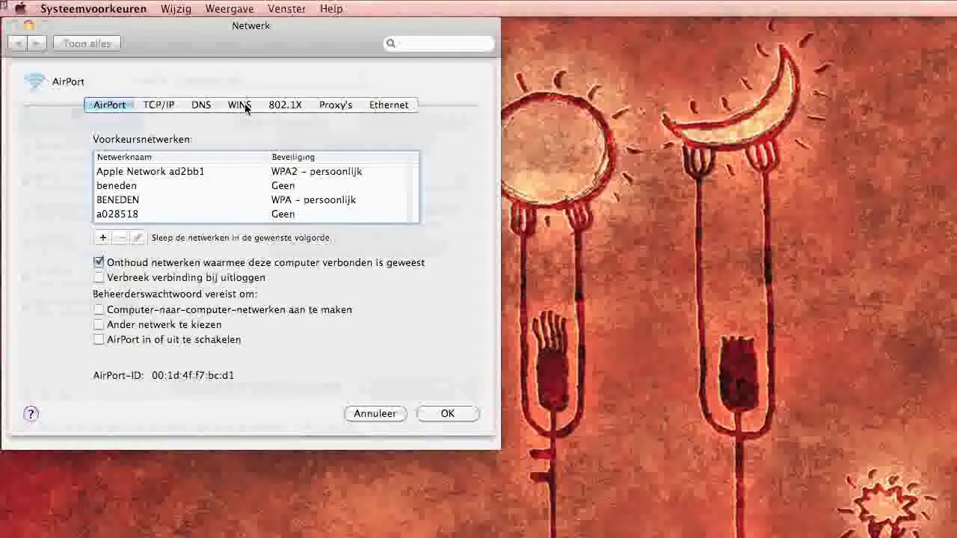
left_click(252, 105)
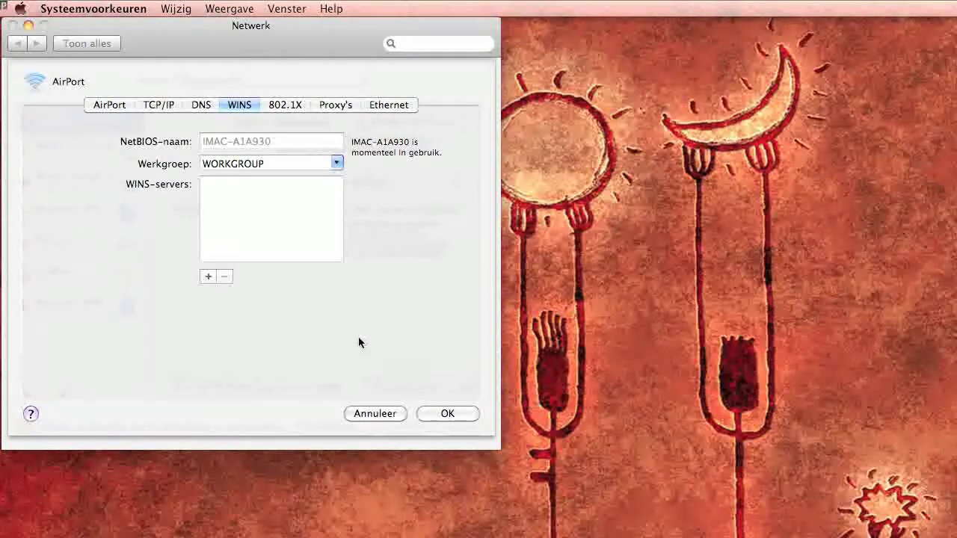
left_click(451, 414)
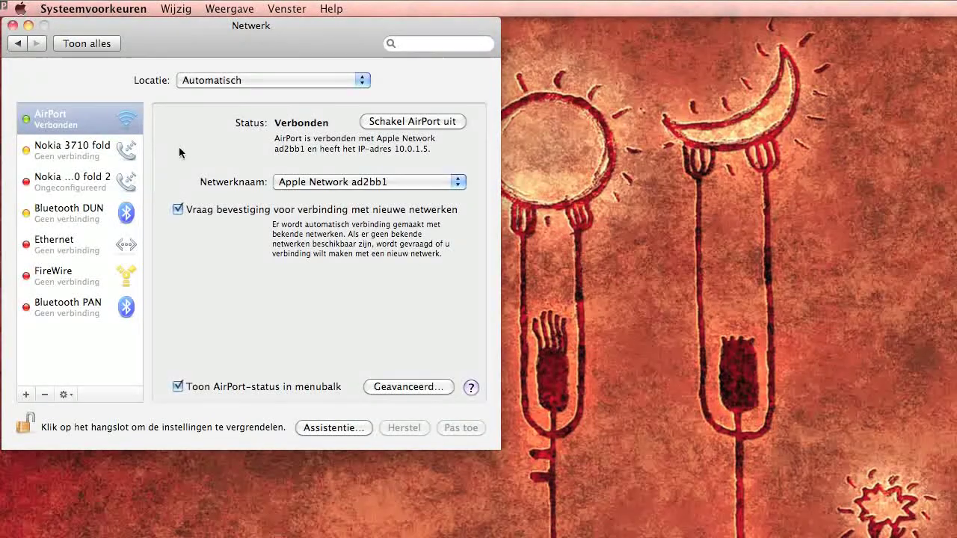
left_click(12, 25)
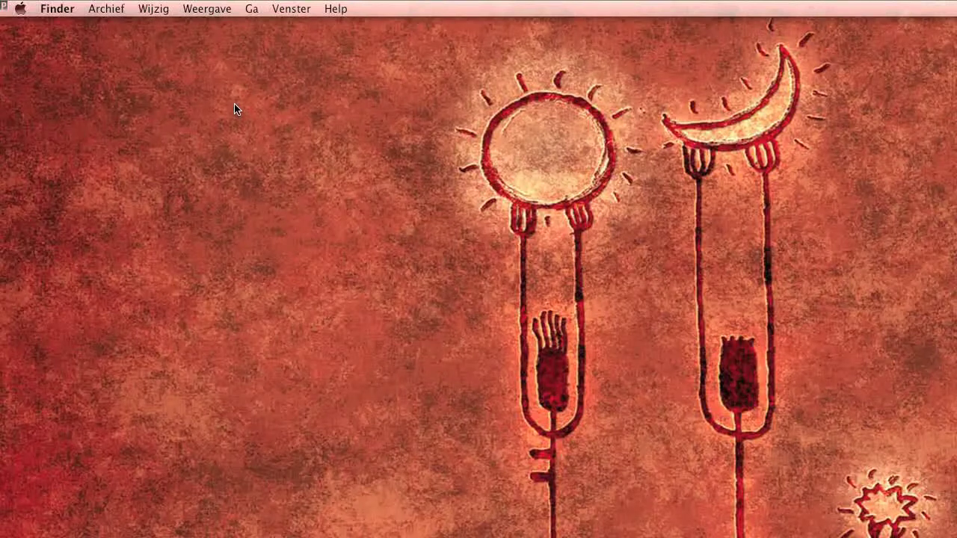
Connect to smb://PC-WIN7/users, add it to favourite servers, and choose to log in as Guest.
left_click(252, 7)
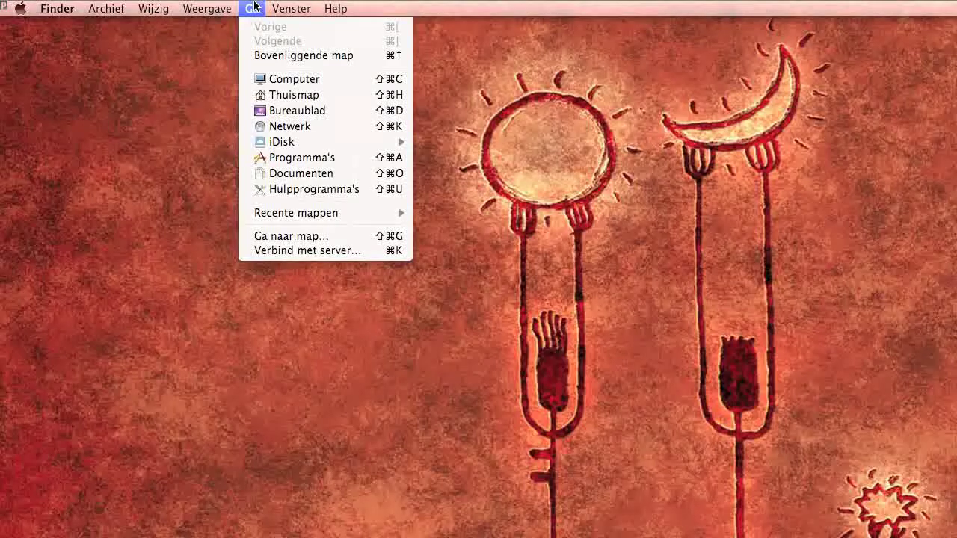
left_click(294, 251)
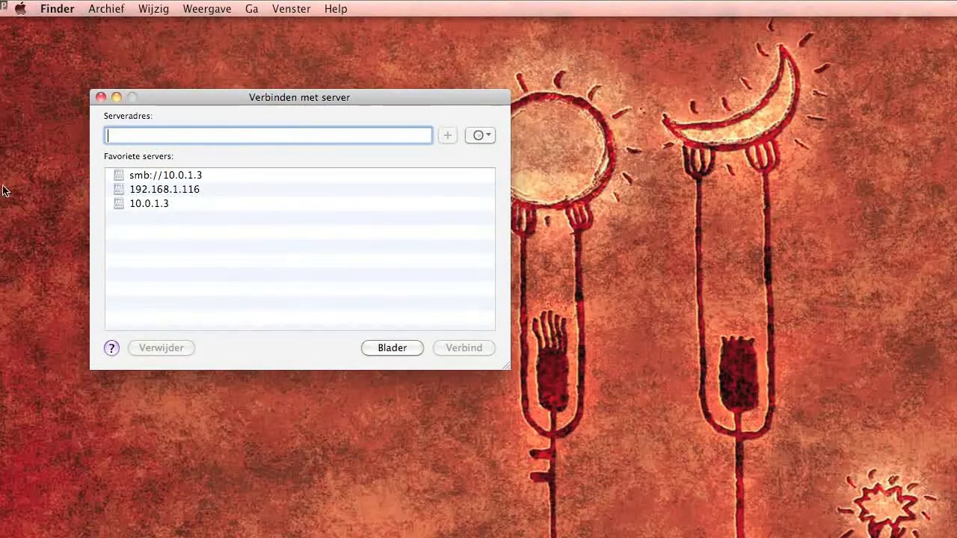
type("sm")
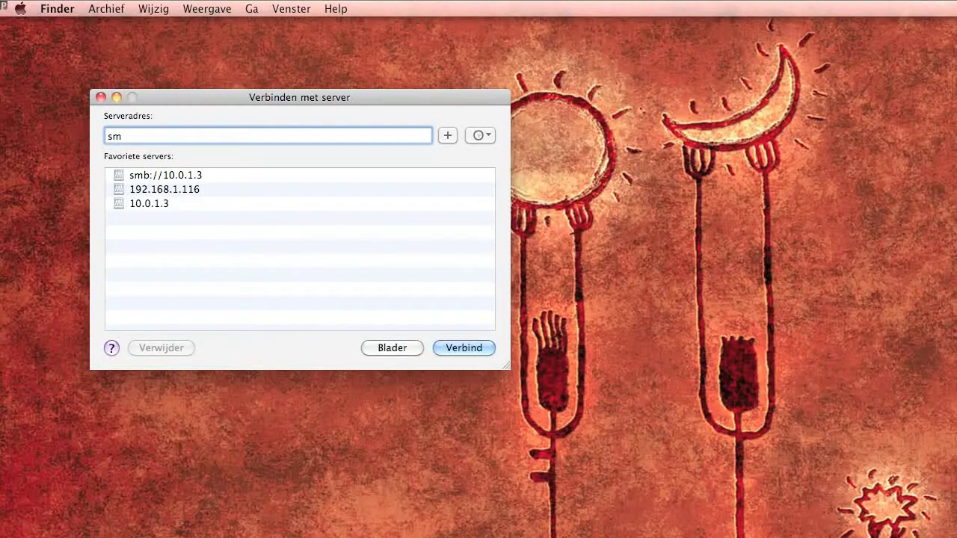
type("b://Dirk@")
type("PC-W")
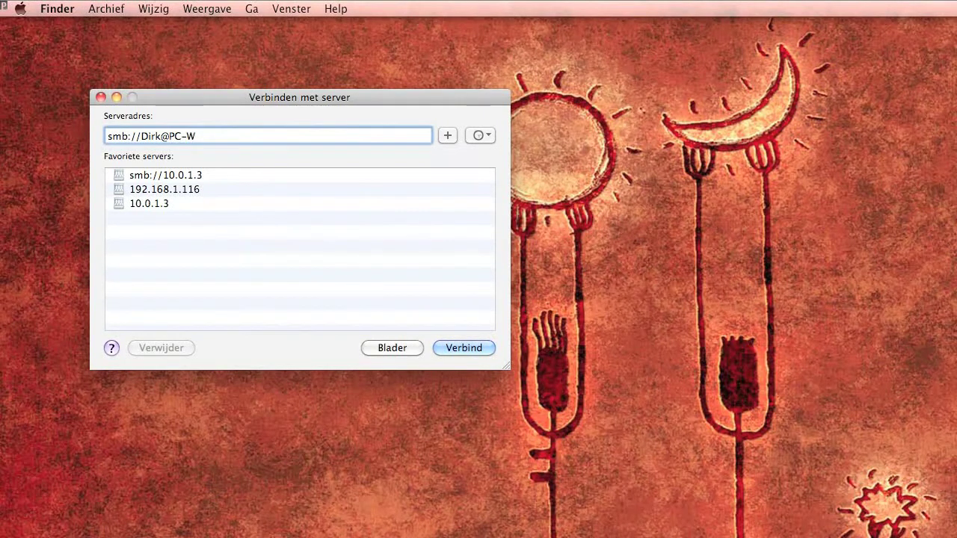
type("IN7/users")
left_click(446, 136)
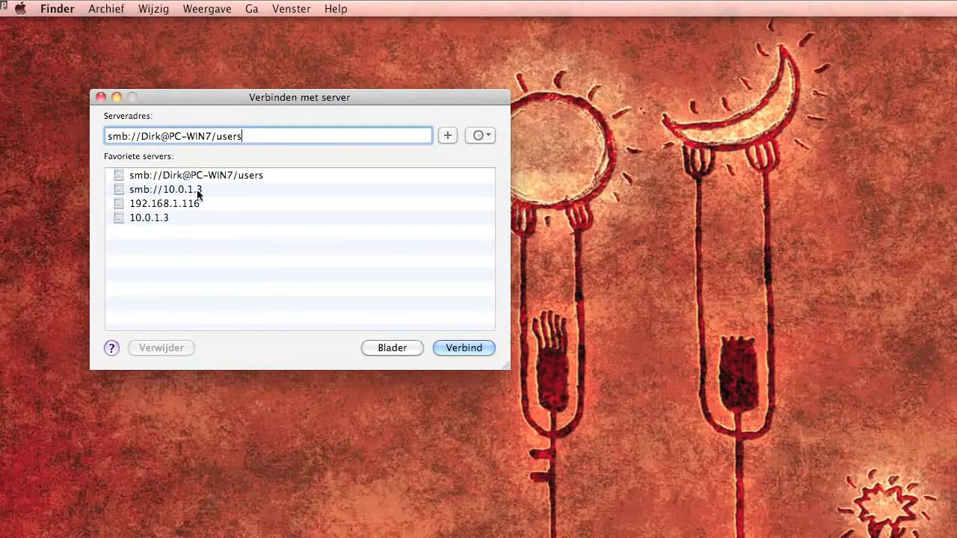
left_click(463, 347)
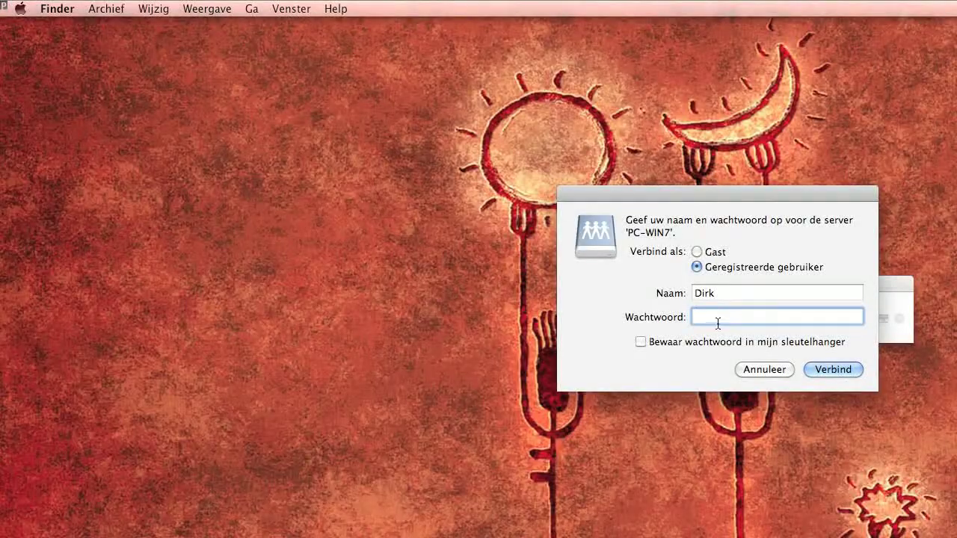
left_click(695, 251)
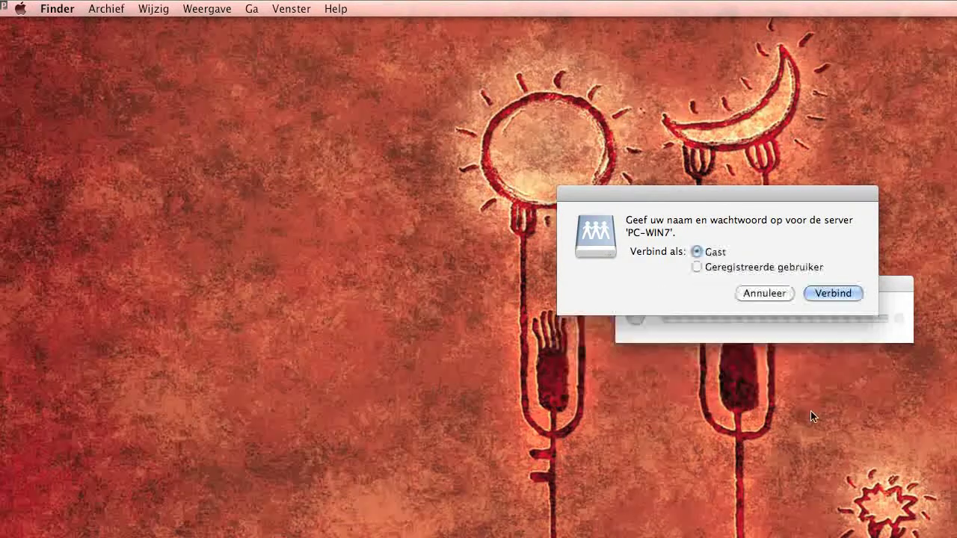
Finish the Guest login, open pc-win7's Users share, and play Wildlife.wmv from Sample Videos.
left_click(824, 293)
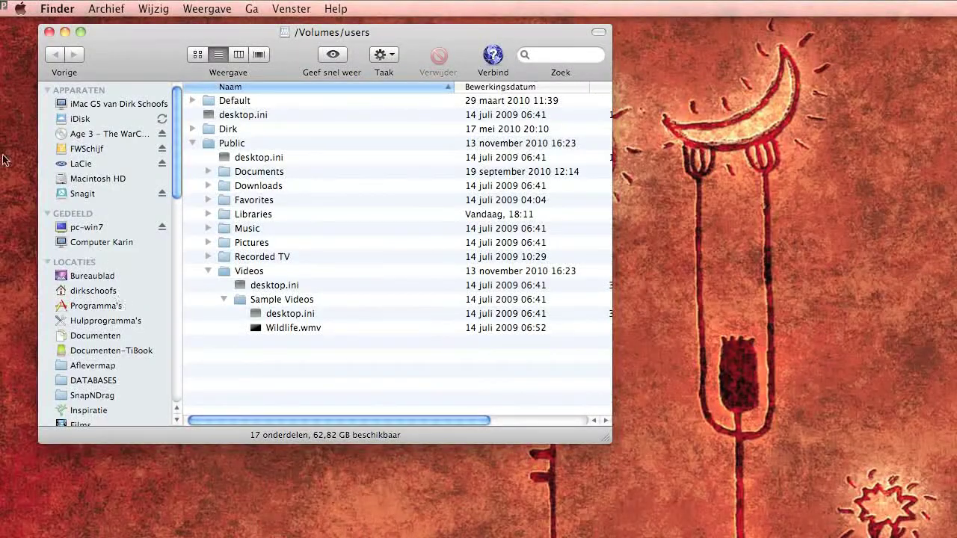
left_click(82, 227)
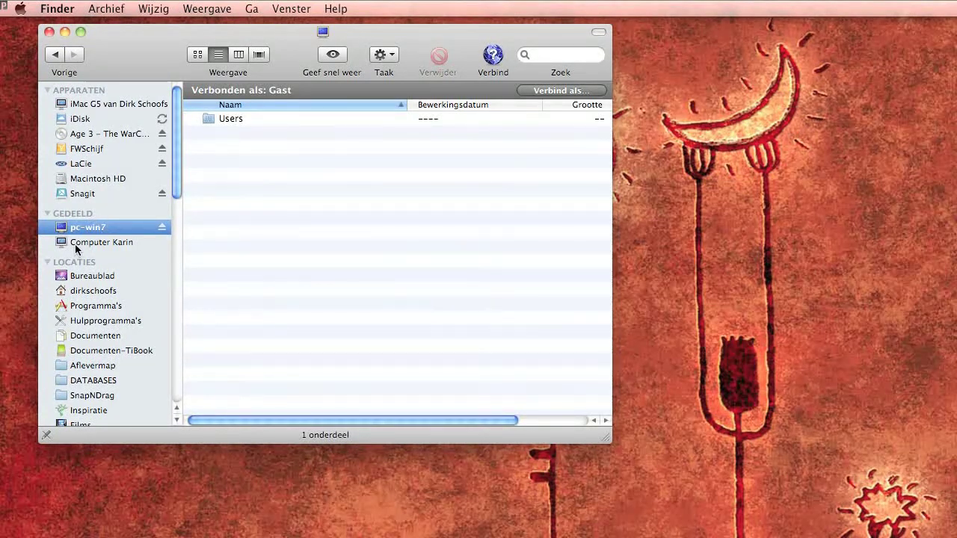
left_click(78, 246)
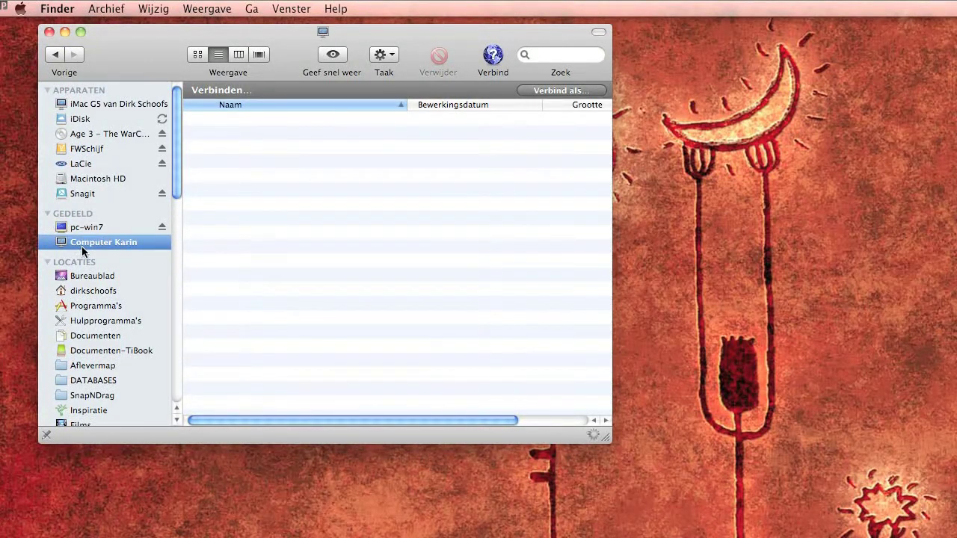
left_click(67, 228)
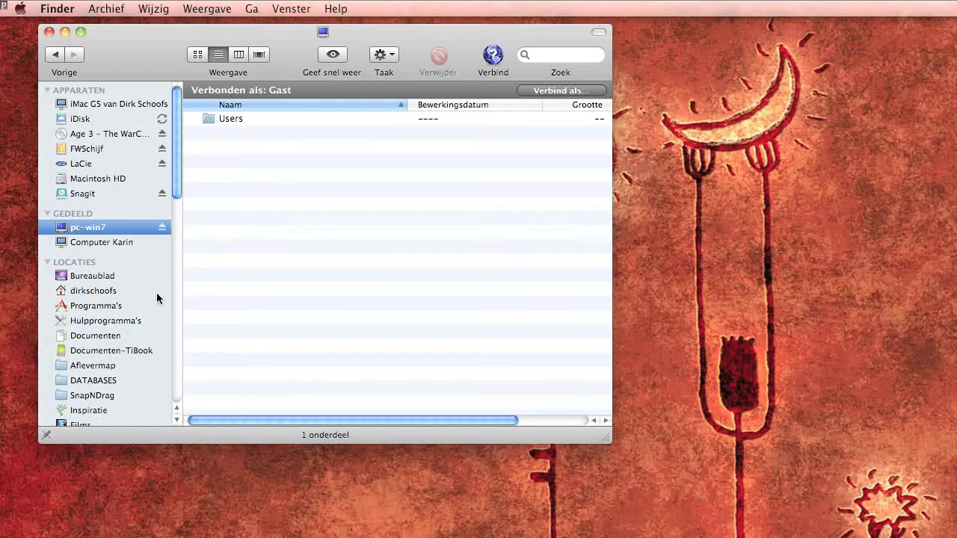
left_click(208, 122)
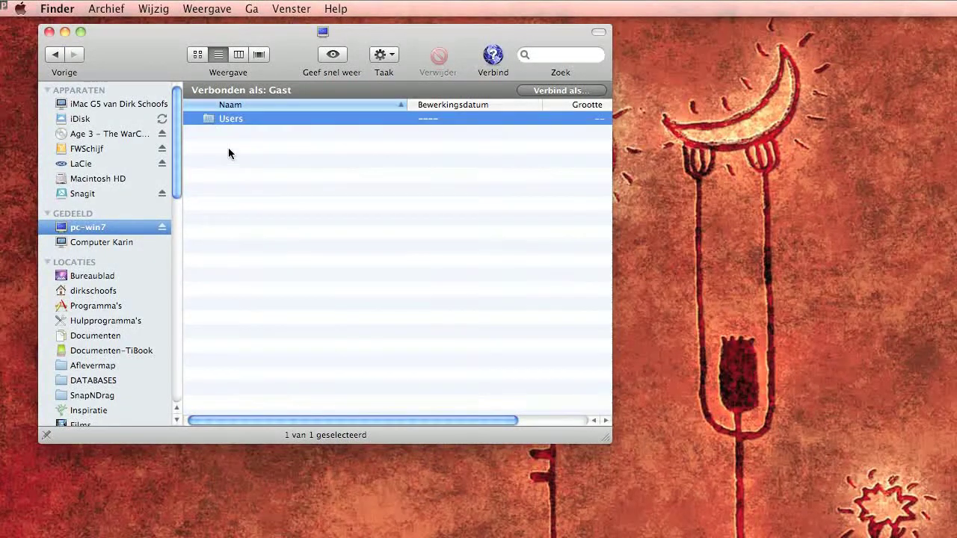
double_click(219, 119)
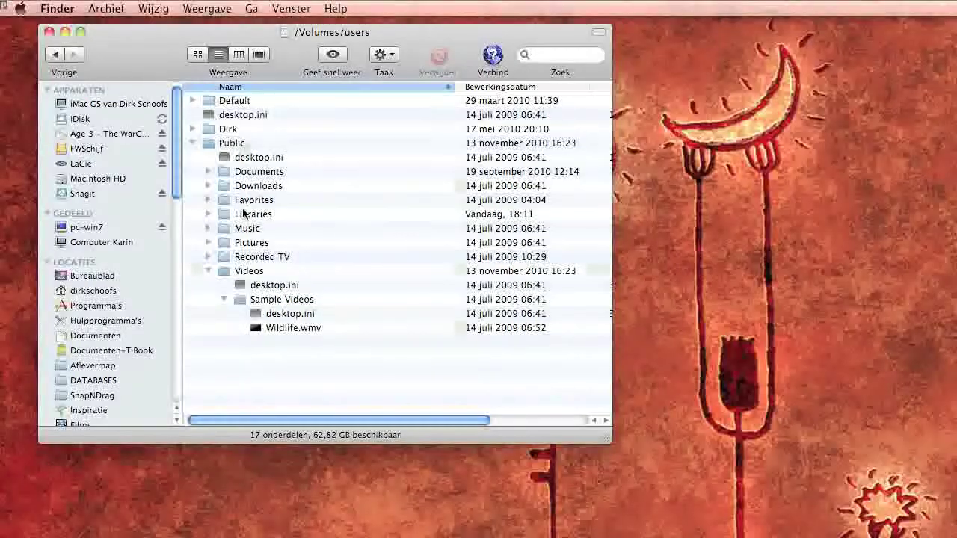
double_click(284, 328)
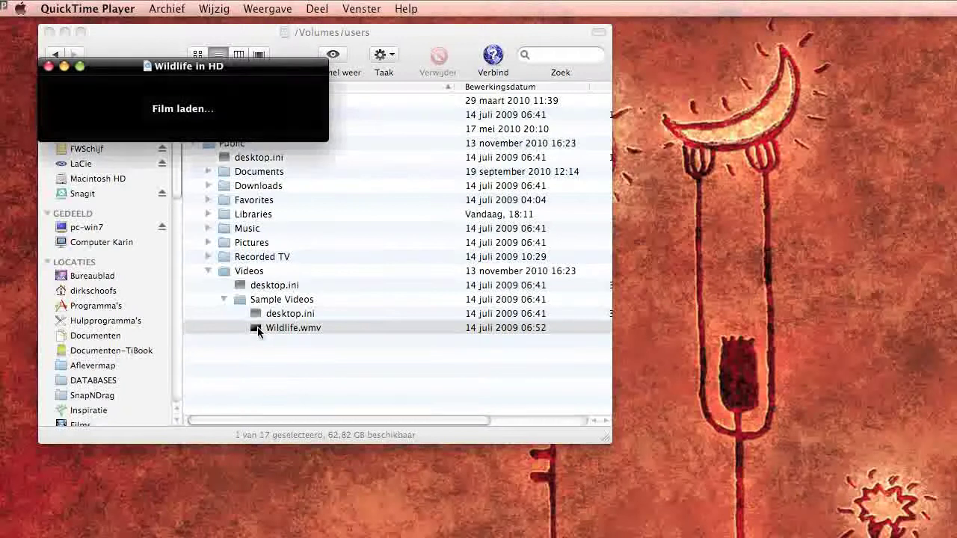
Move the QuickTime window up to the left and lower the Wildlife video's volume slightly.
left_click_drag(132, 73, 90, 33)
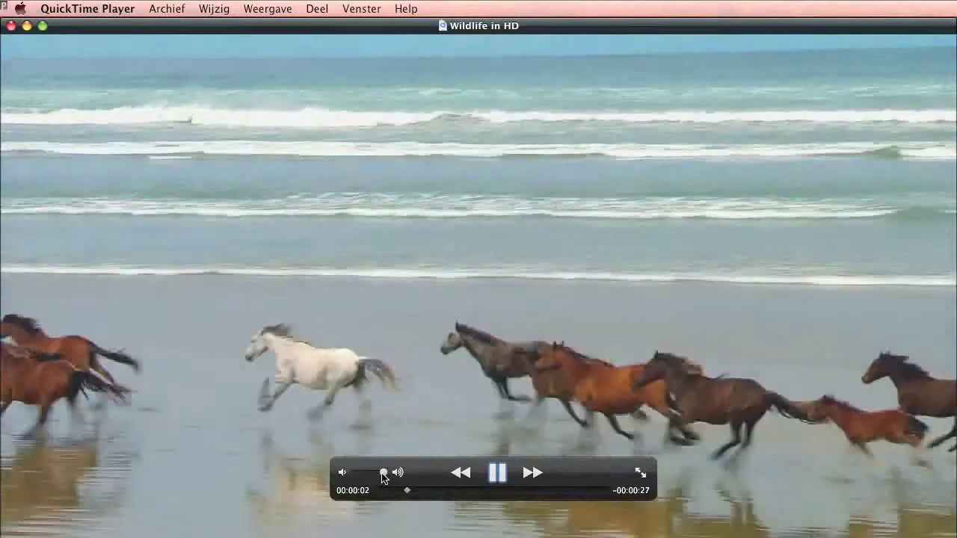
left_click_drag(381, 478, 365, 477)
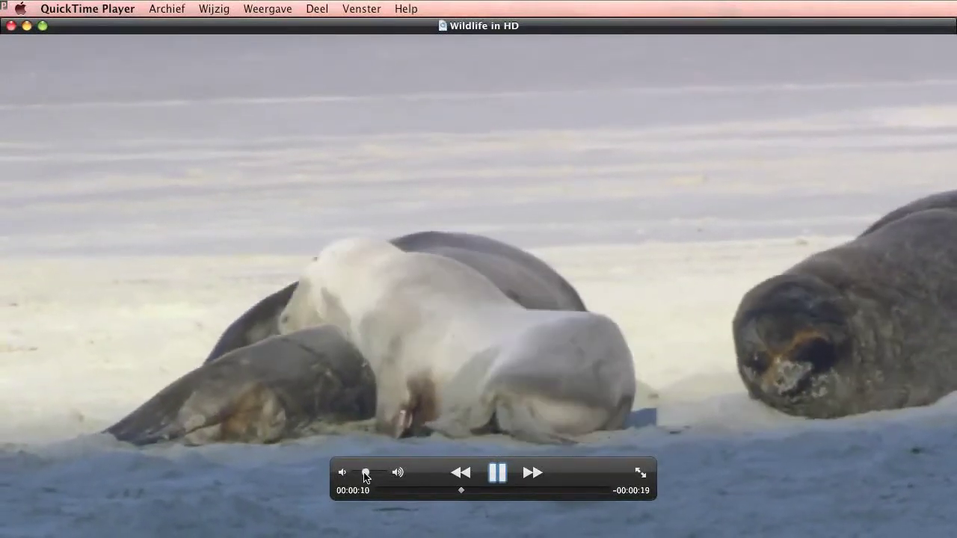